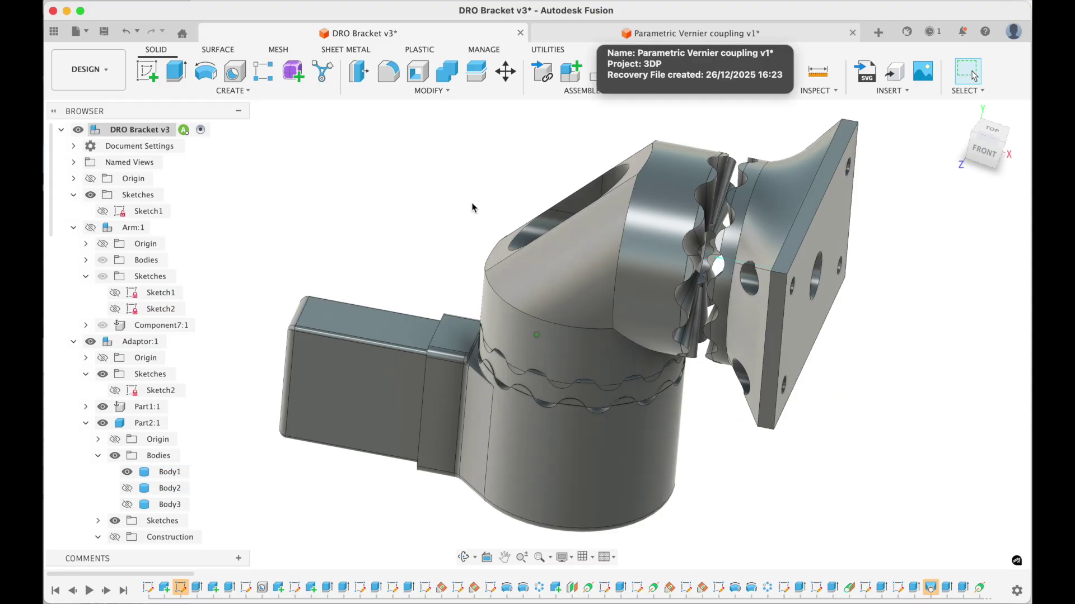
Switch to the Parametric Vernier coupling design and make Body1, Body2 and Body3 all visible.
{"action": "left_click", "coordinate": [688, 36]}
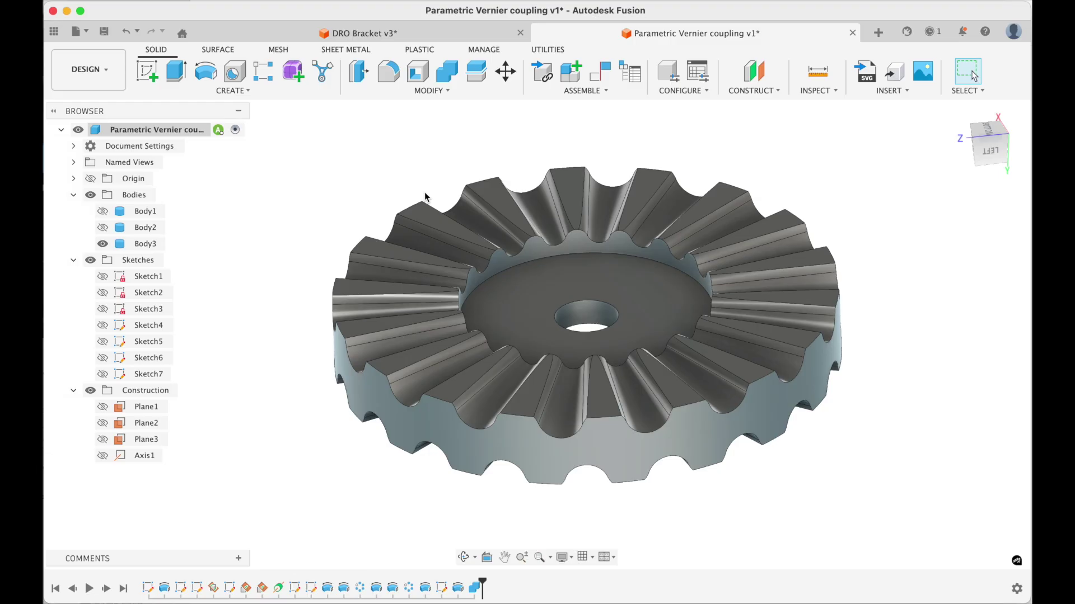
{"action": "left_click", "coordinate": [102, 245]}
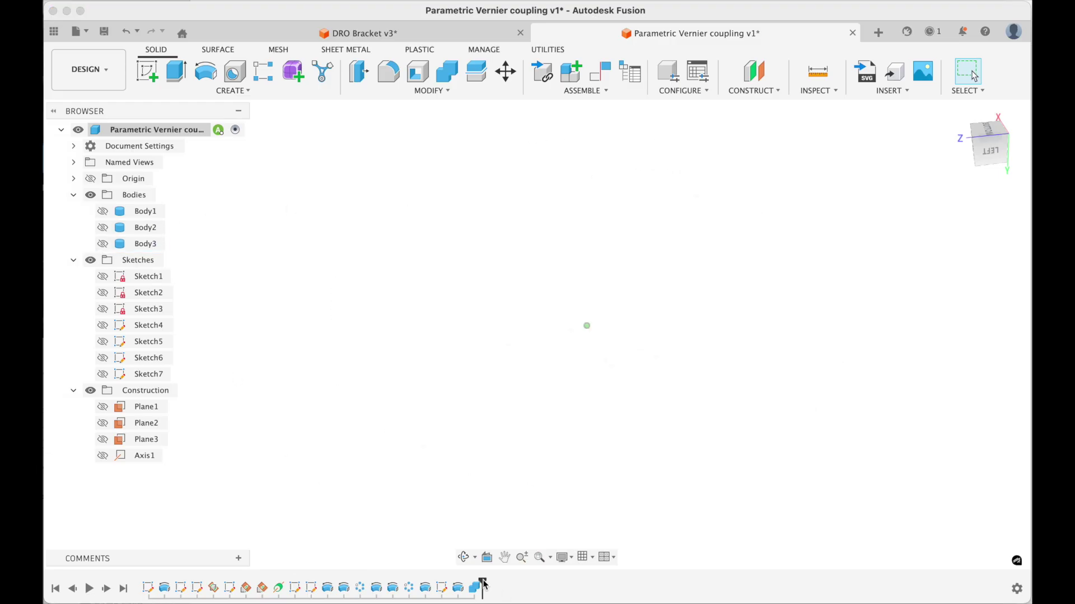
{"action": "left_click", "coordinate": [103, 227]}
{"action": "left_click", "coordinate": [103, 211]}
{"action": "scroll", "coordinate": [286, 322], "scroll_direction": "down", "scroll_amount": 2, "text": "shift"}
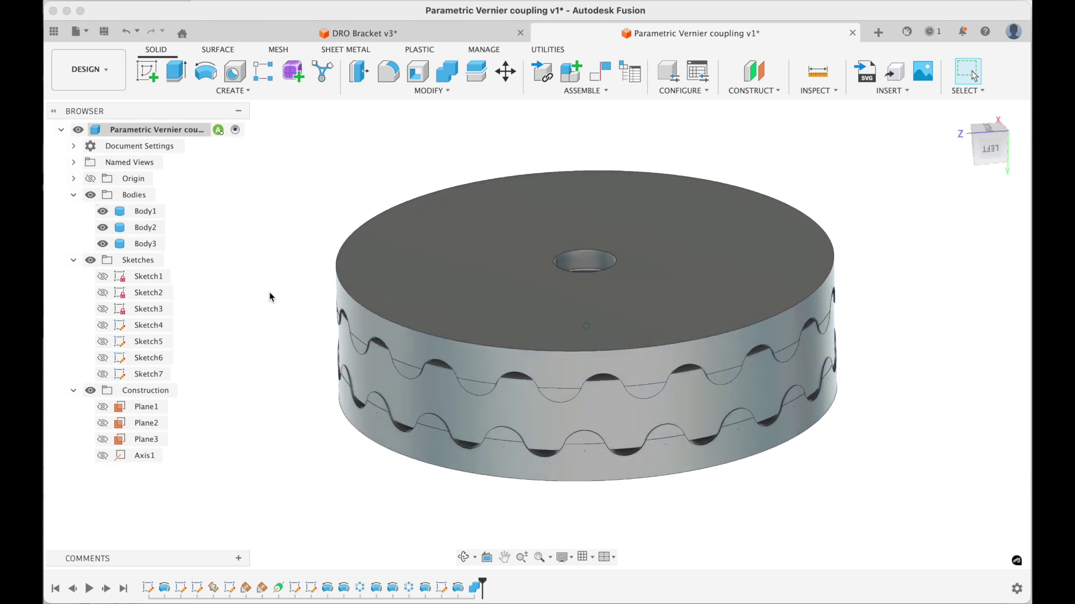
Set the OD user parameter of the coupling to 25 mm.
{"action": "left_click", "coordinate": [432, 91]}
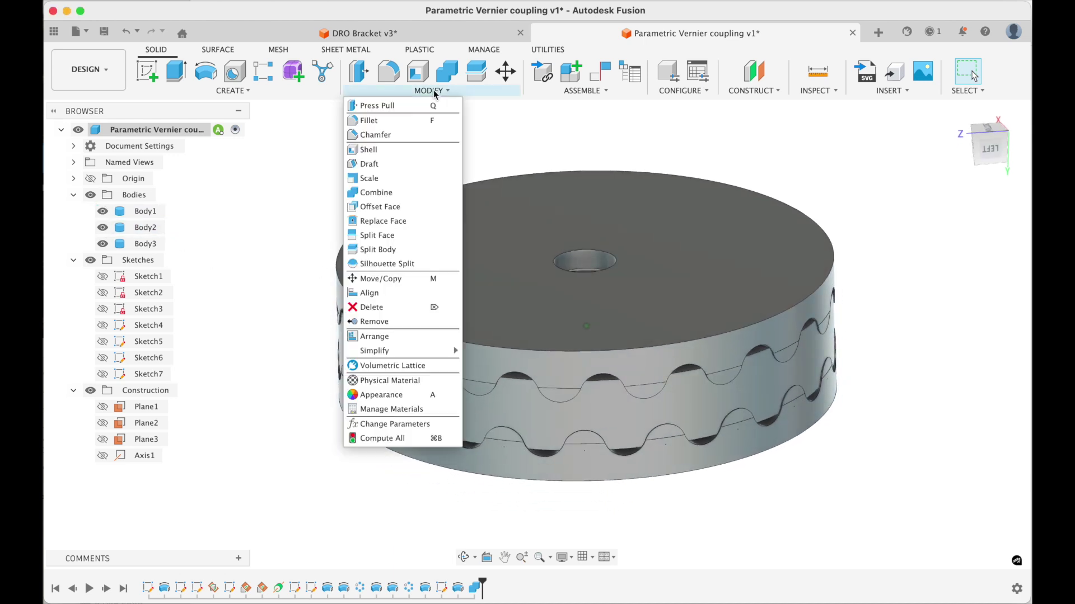
{"action": "left_click", "coordinate": [395, 424]}
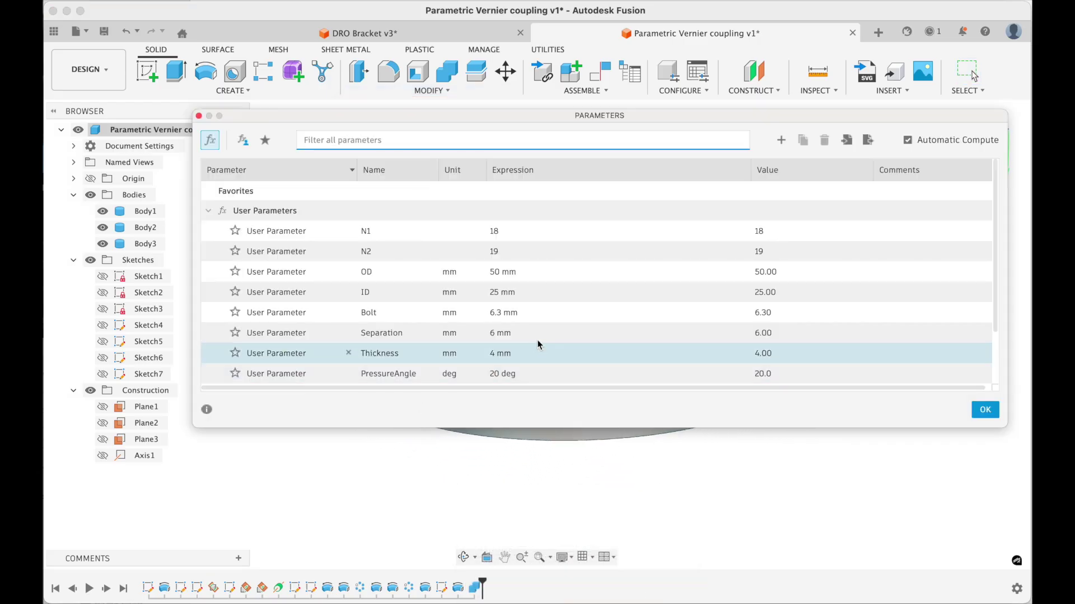
{"action": "left_click", "coordinate": [533, 272]}
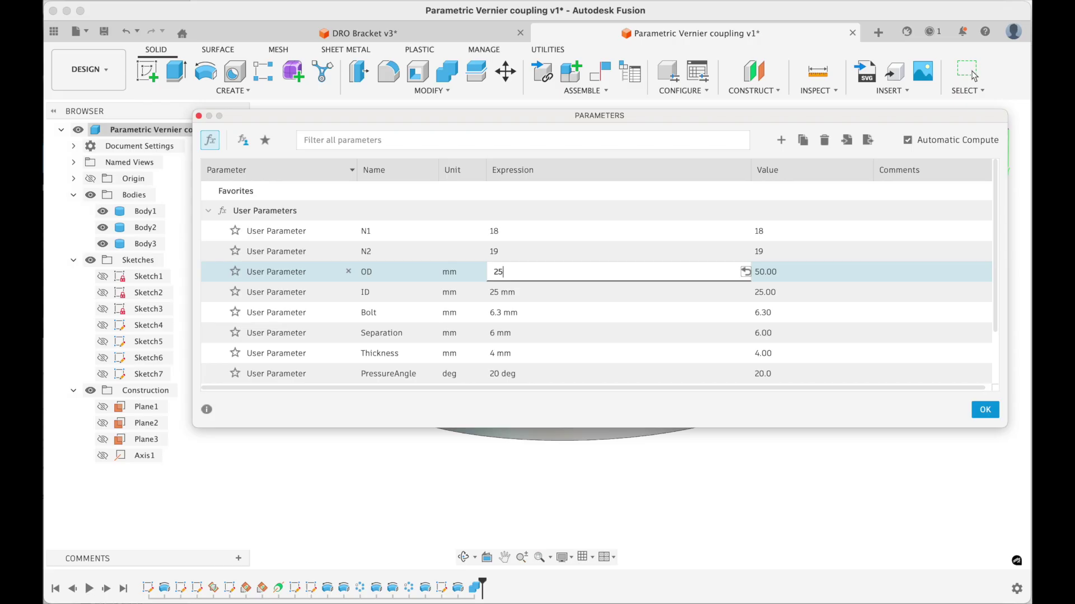
{"action": "type", "text": "25"}
{"action": "key", "text": "Return"}
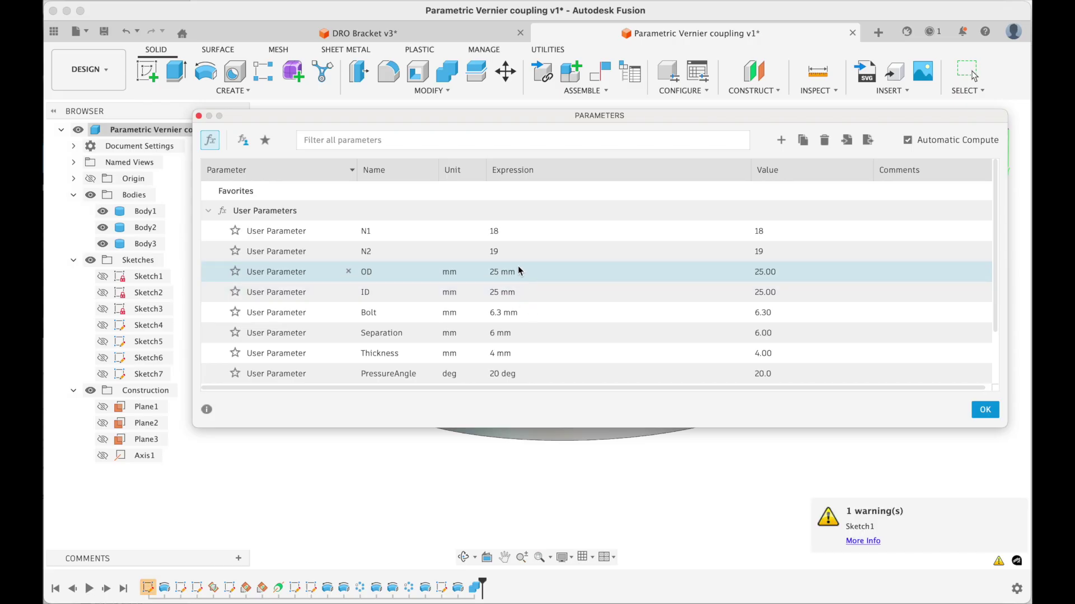
Set the tooth-count parameters N2 to 7 and N1 to 6, and apply them to the coupling.
{"action": "left_click", "coordinate": [515, 252]}
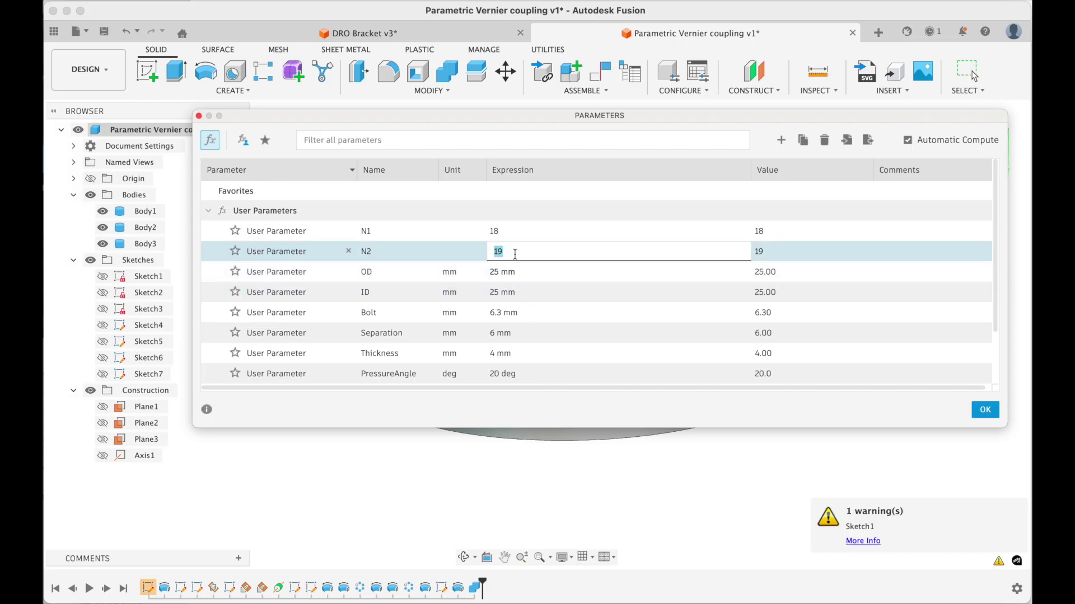
{"action": "type", "text": "7"}
{"action": "left_click", "coordinate": [509, 231]}
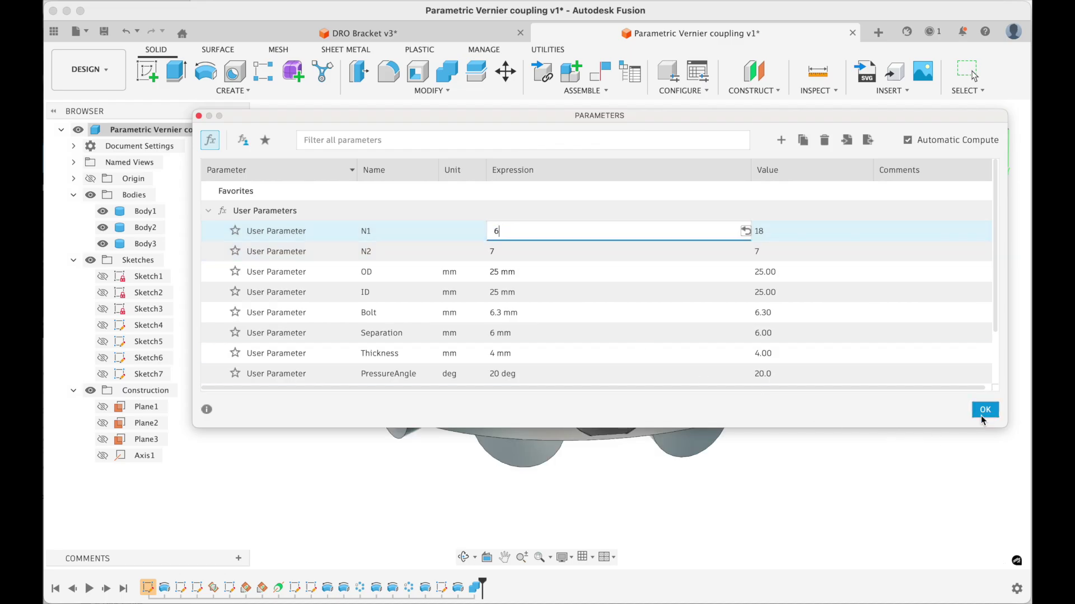
{"action": "key", "text": "Return"}
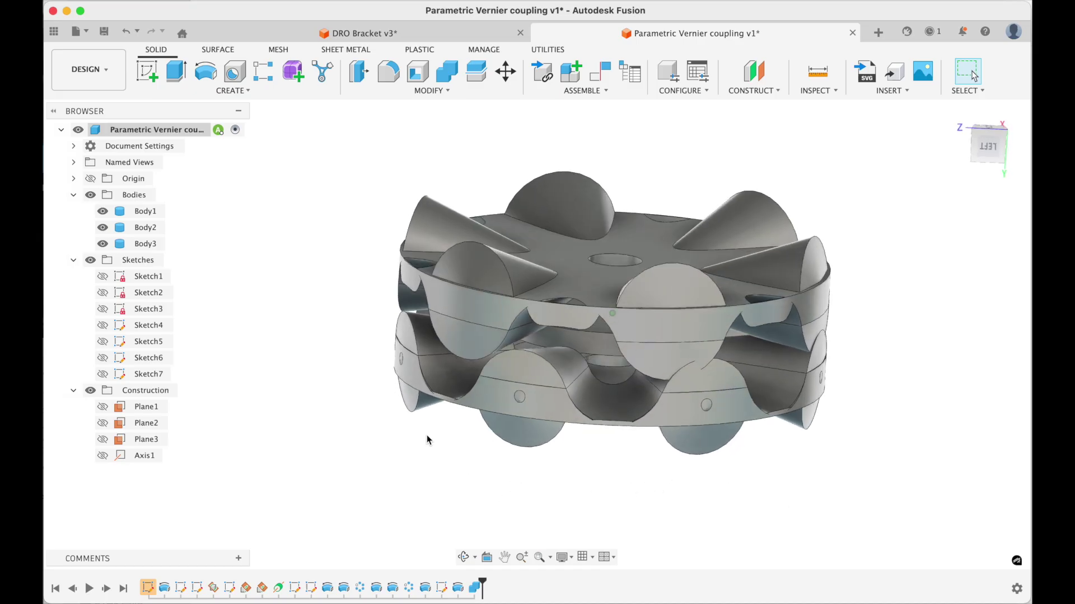
Set the user parameters N1 to 18, N2 to 19 and OD to 50 mm, and apply them.
{"action": "left_click", "coordinate": [427, 92]}
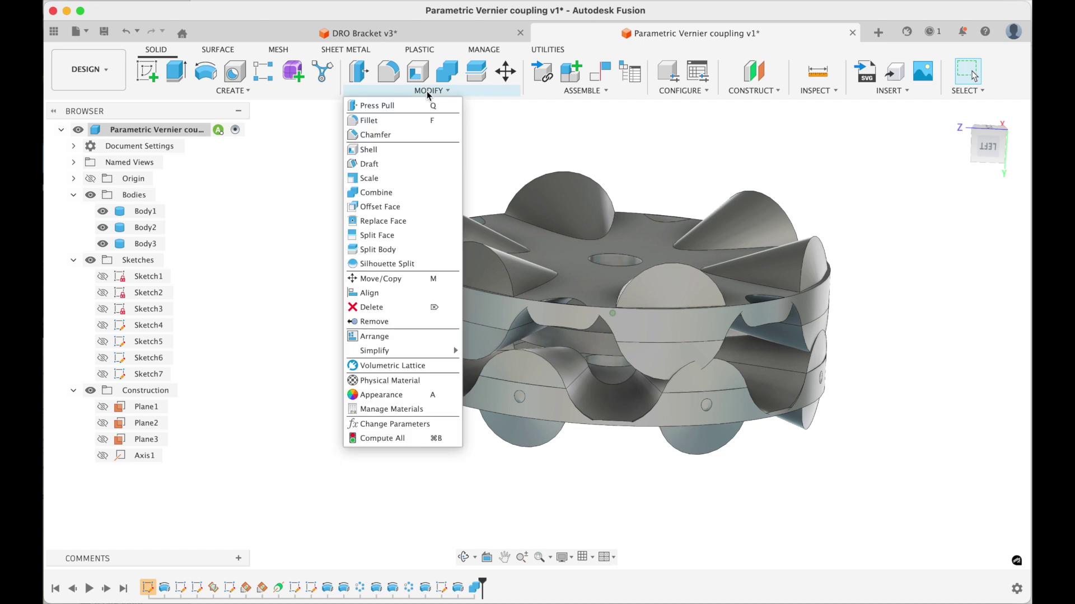
{"action": "left_click", "coordinate": [395, 424]}
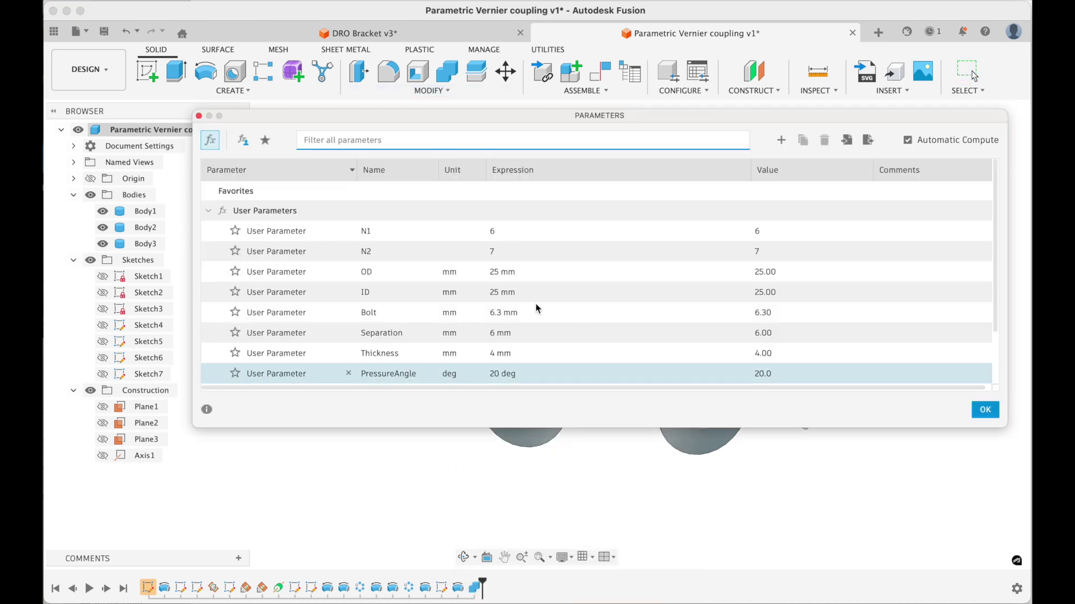
{"action": "left_click", "coordinate": [513, 236]}
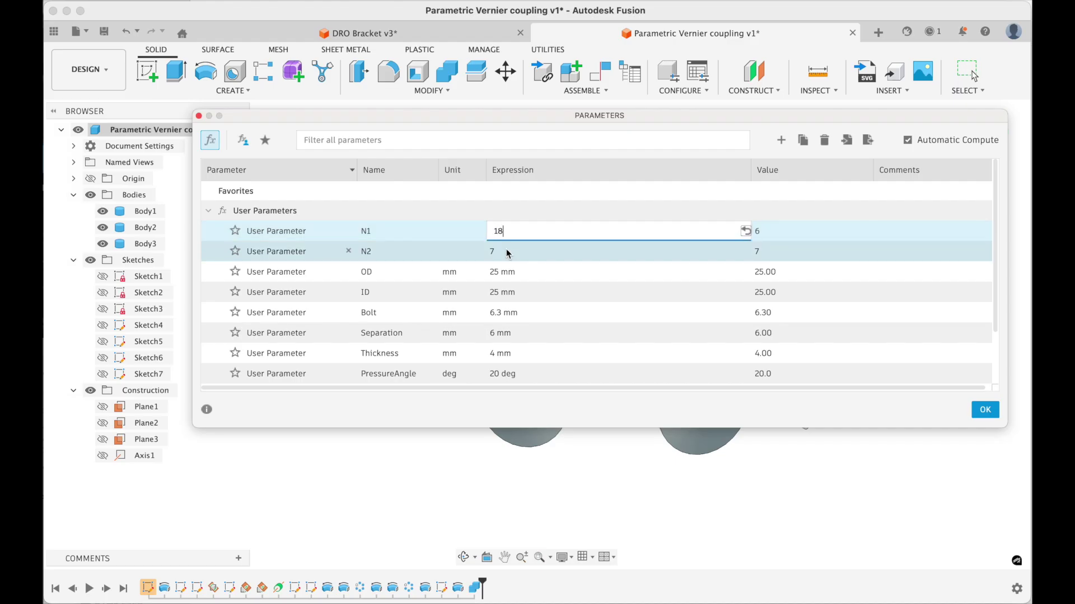
{"action": "left_click", "coordinate": [507, 252]}
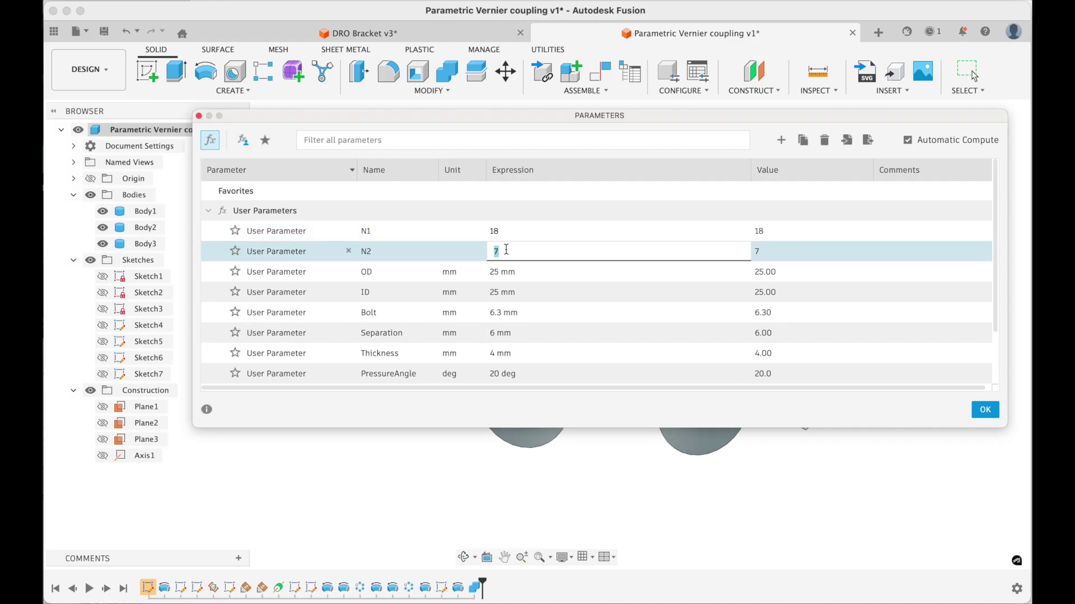
{"action": "left_click", "coordinate": [530, 271]}
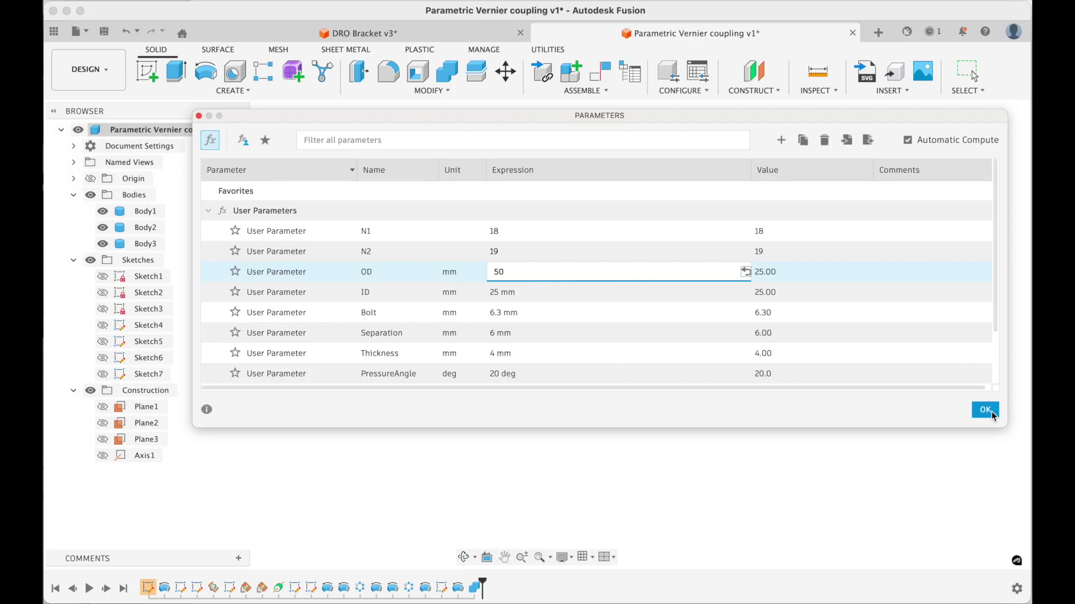
{"action": "key", "text": "Return"}
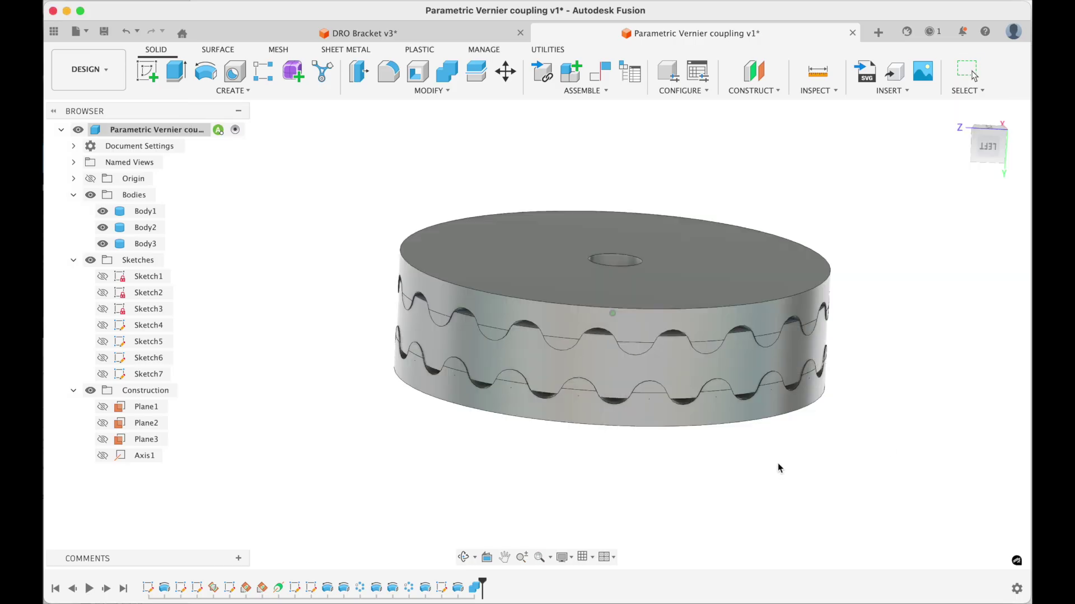
Switch to the Numbers spreadsheet, examine how Delta is calculated from N1 and N2, and return to the Fusion coupling design.
{"action": "scroll", "coordinate": [777, 463], "scroll_direction": "up", "scroll_amount": 5}
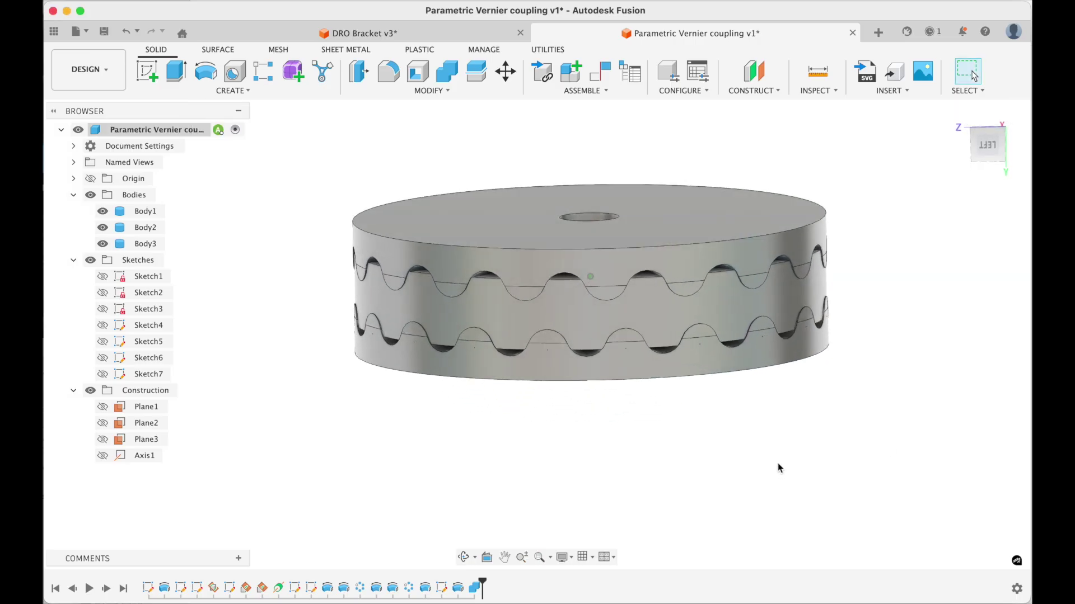
{"action": "scroll", "coordinate": [778, 464], "scroll_direction": "right", "scroll_amount": 2}
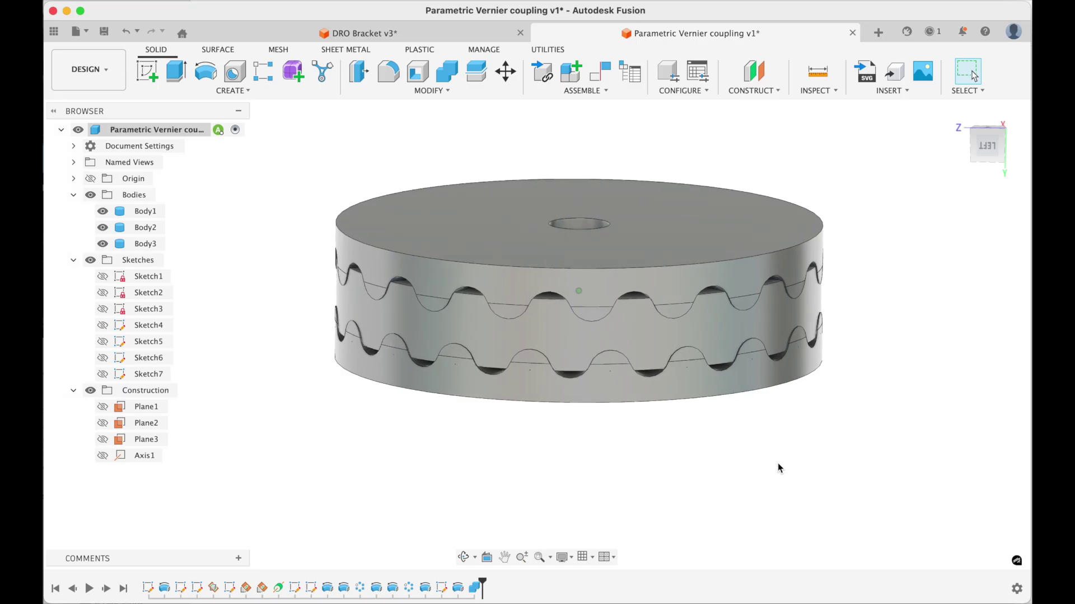
{"action": "scroll", "coordinate": [693, 448], "scroll_direction": "right", "scroll_amount": 1, "text": "shift"}
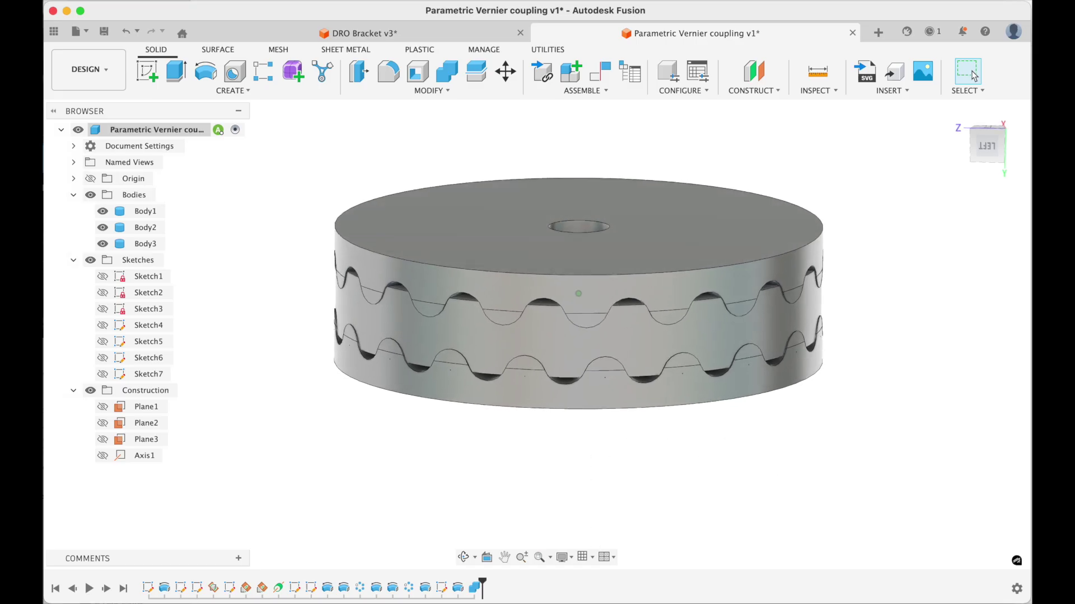
{"action": "key", "text": "super+Tab"}
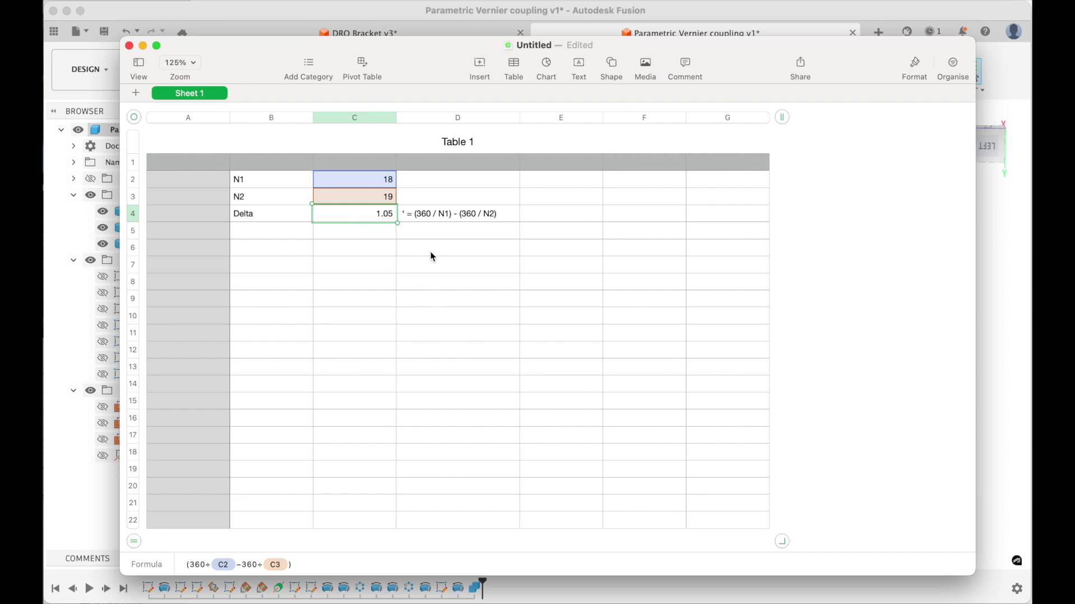
{"action": "scroll", "coordinate": [434, 250], "scroll_direction": "right", "scroll_amount": 1}
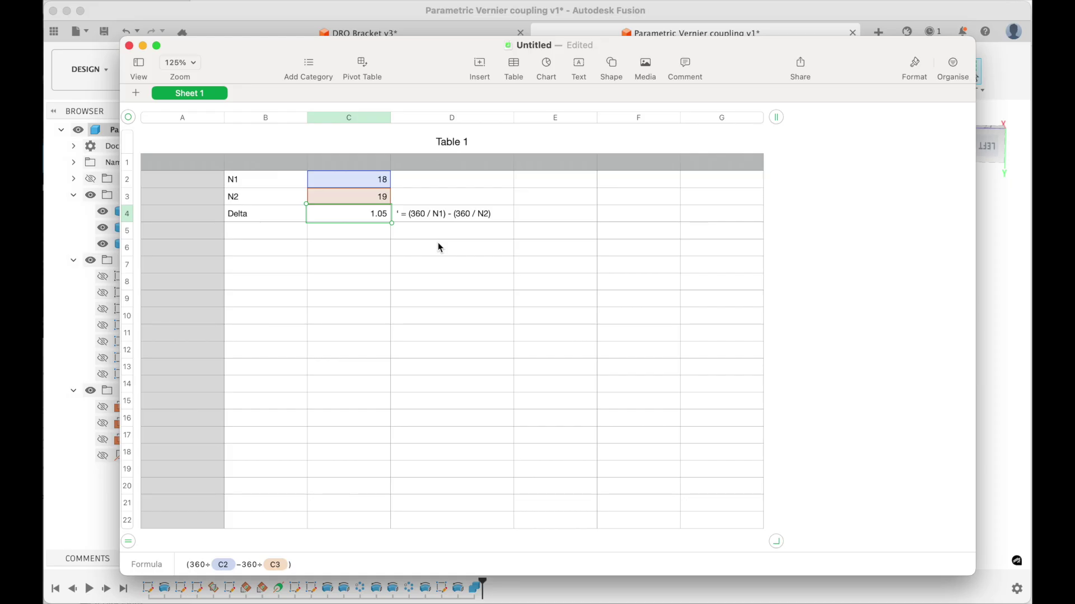
{"action": "left_click", "coordinate": [992, 440]}
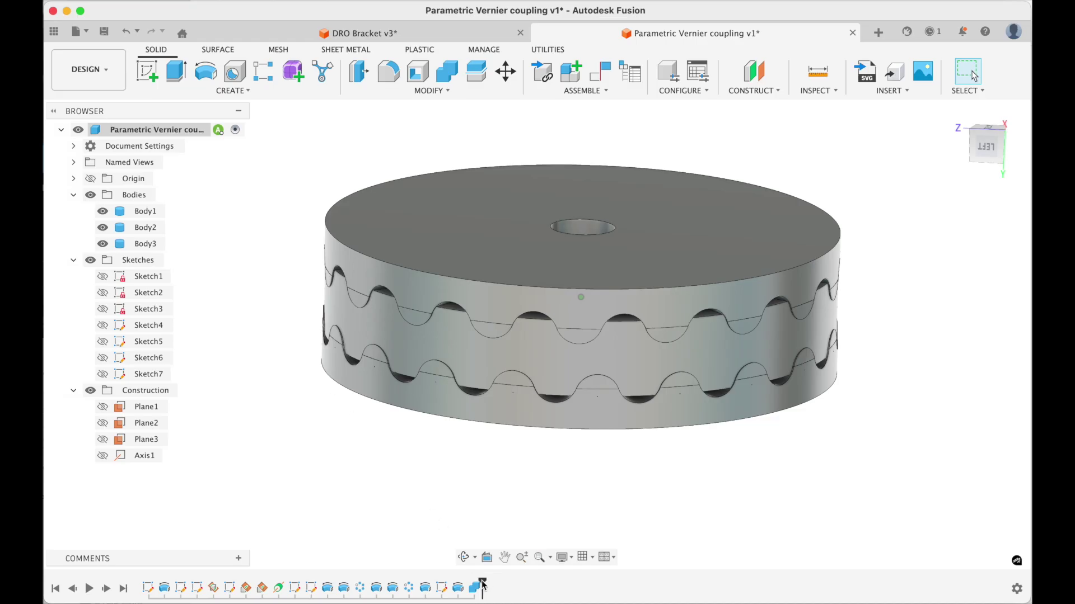
Roll the design history back to just after Sketch1 and examine the parameter-driven dimensions of its profile in the sketch editor.
{"action": "mouse_move", "coordinate": [483, 585]}
{"action": "left_mouse_down"}
{"action": "mouse_move", "coordinate": [141, 584]}
{"action": "mouse_move", "coordinate": [155, 582]}
{"action": "left_mouse_up"}
{"action": "left_click", "coordinate": [102, 211]}
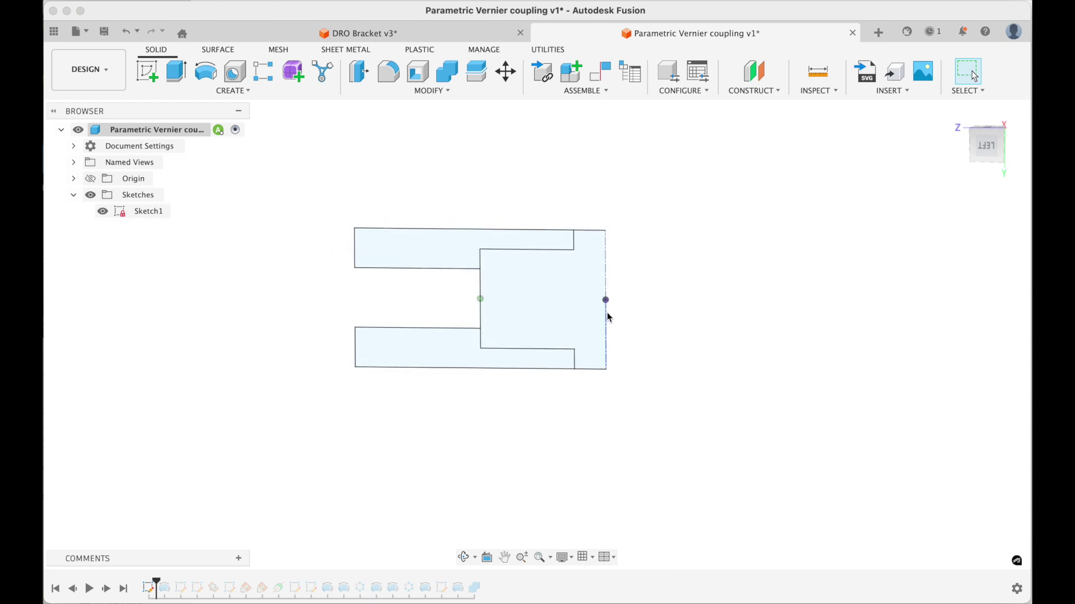
{"action": "left_click", "coordinate": [152, 589]}
{"action": "double_click", "coordinate": [154, 593]}
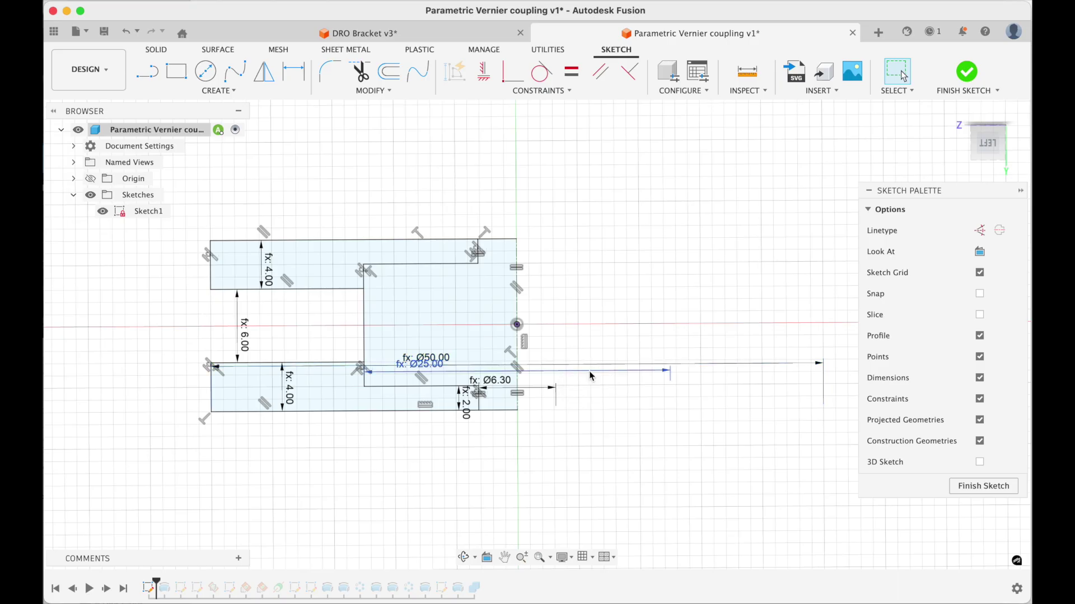
{"action": "scroll", "coordinate": [763, 388], "scroll_direction": "up", "scroll_amount": 1}
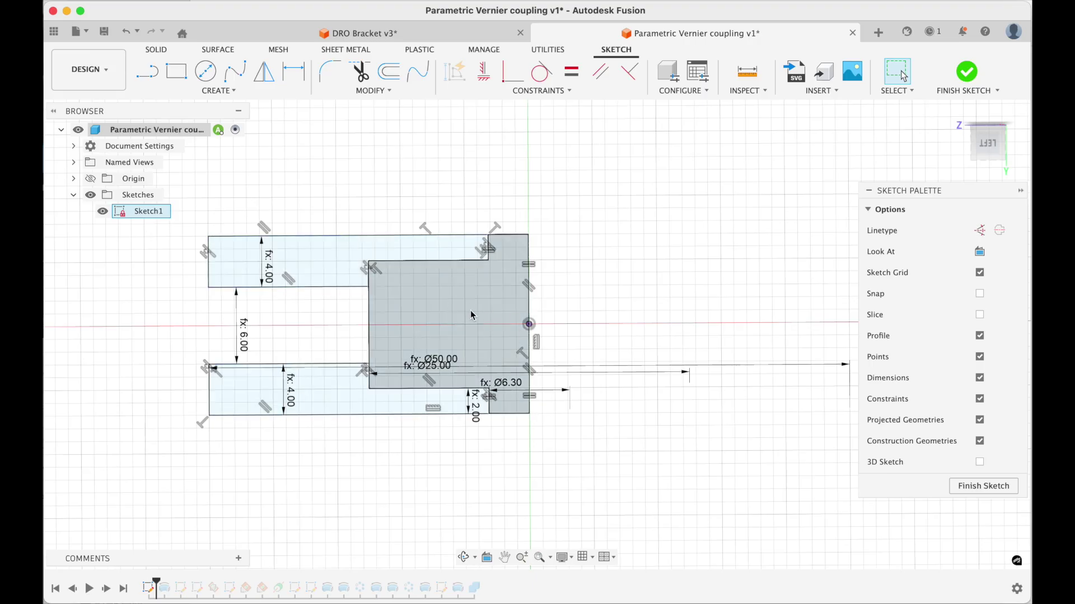
{"action": "scroll", "coordinate": [470, 310], "scroll_direction": "left", "scroll_amount": 2}
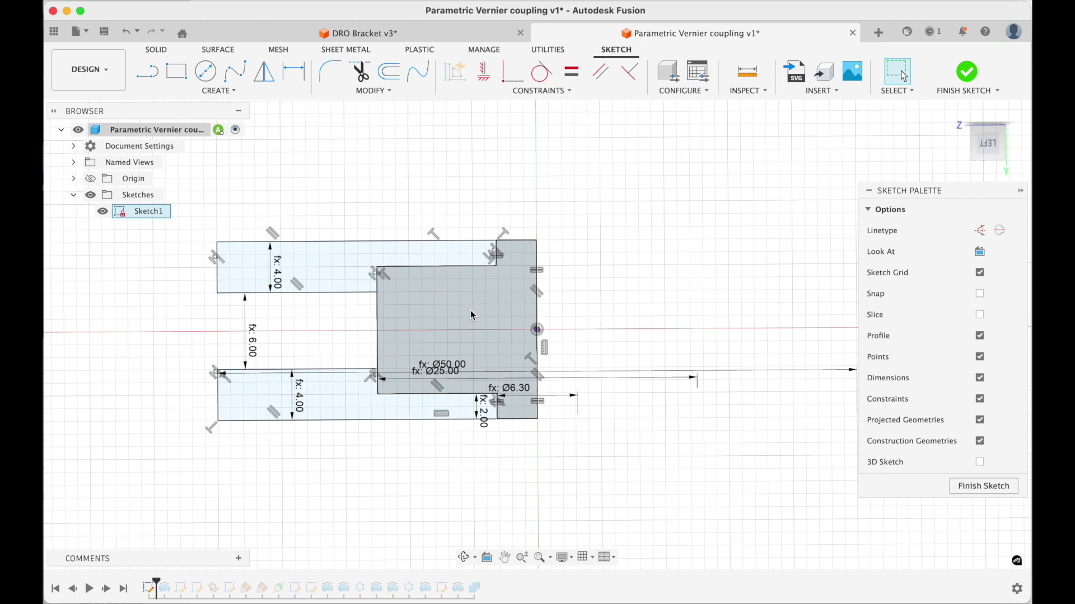
{"action": "left_click", "coordinate": [985, 487]}
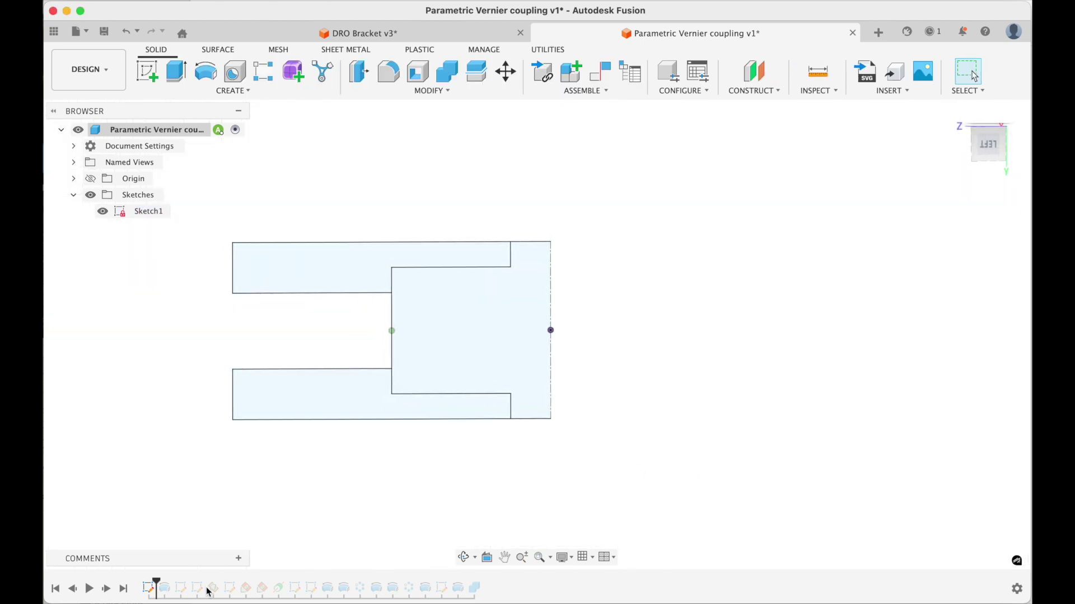
Advance the design history past the first revolve and hide Sketch1 to inspect the two discs.
{"action": "left_click_drag", "start_coordinate": [157, 582], "coordinate": [171, 582]}
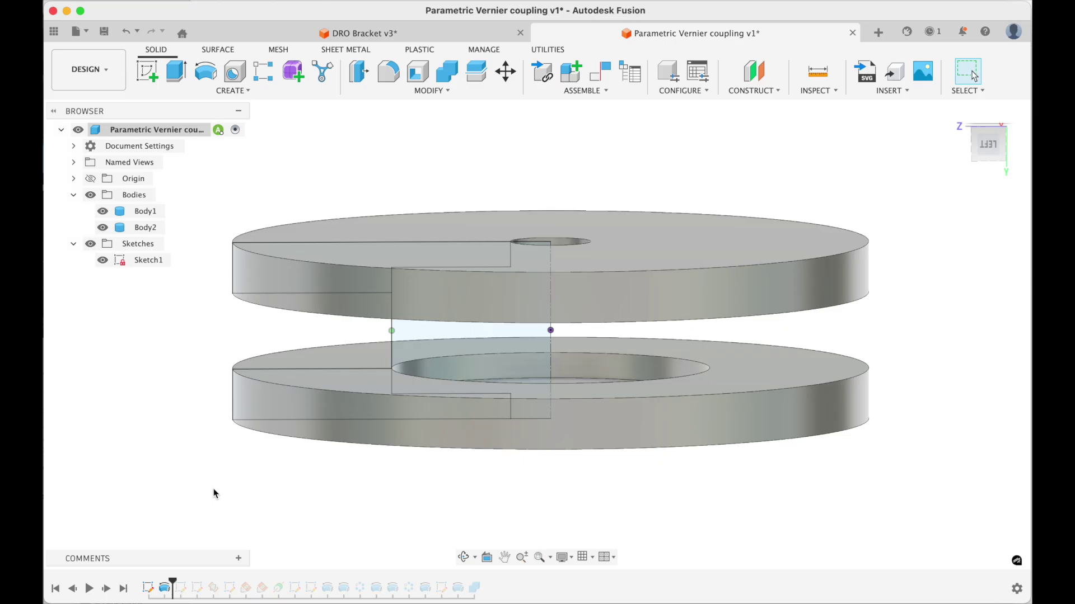
{"action": "left_click", "coordinate": [102, 260]}
{"action": "scroll", "coordinate": [218, 361], "scroll_direction": "up", "scroll_amount": 3, "text": "shift"}
{"action": "scroll", "coordinate": [219, 362], "scroll_direction": "down", "scroll_amount": 8, "text": "shift"}
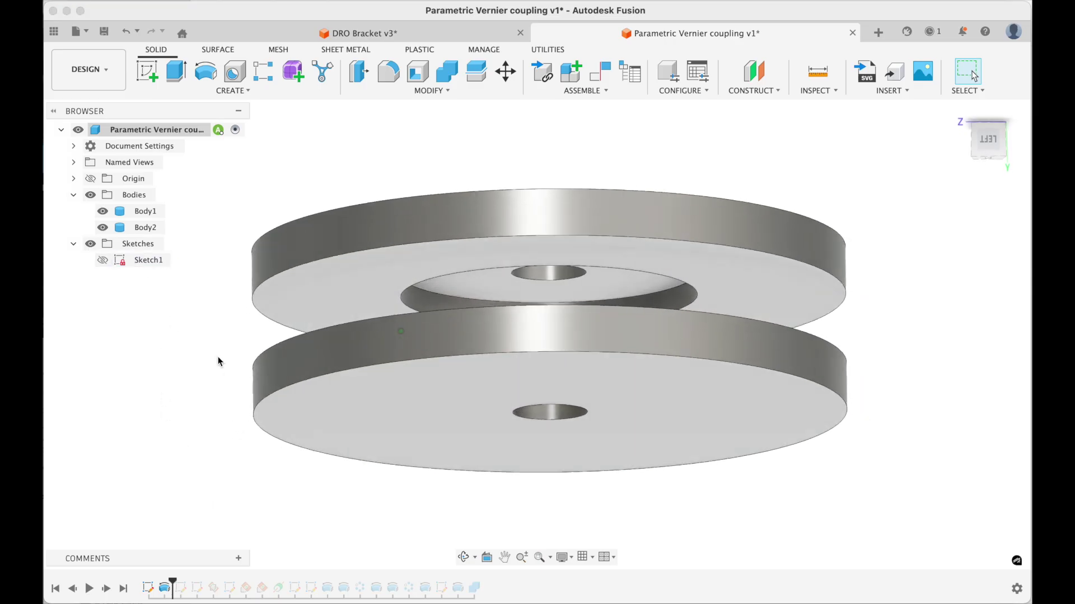
{"action": "scroll", "coordinate": [218, 362], "scroll_direction": "up", "scroll_amount": 2, "text": "shift"}
{"action": "scroll", "coordinate": [218, 361], "scroll_direction": "down", "scroll_amount": 8, "text": "shift"}
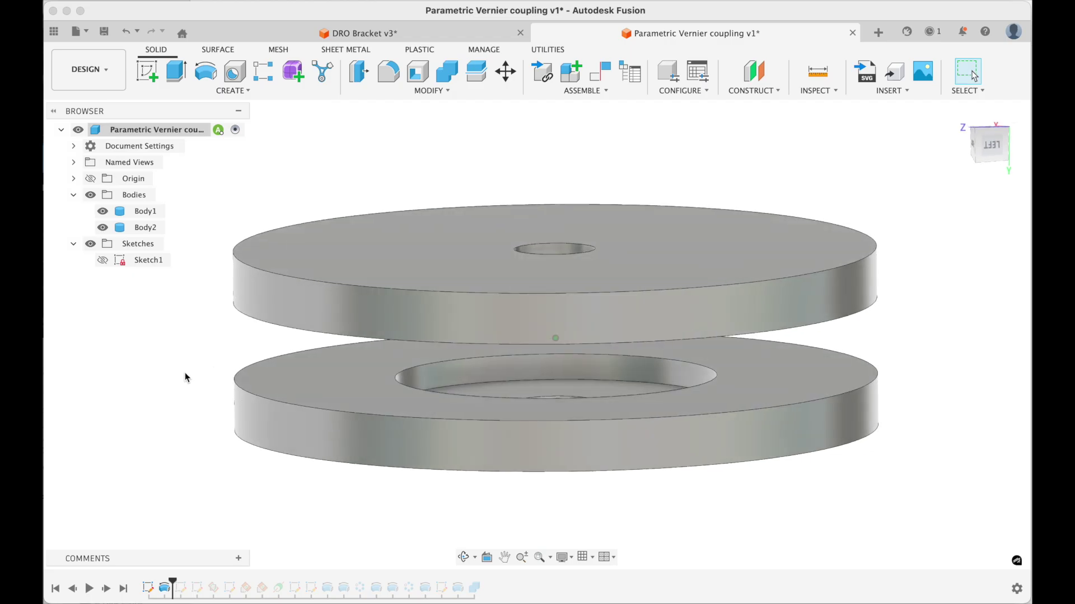
Advance the design history to include Sketch2 and make that sketch visible.
{"action": "left_click_drag", "start_coordinate": [174, 585], "coordinate": [189, 586]}
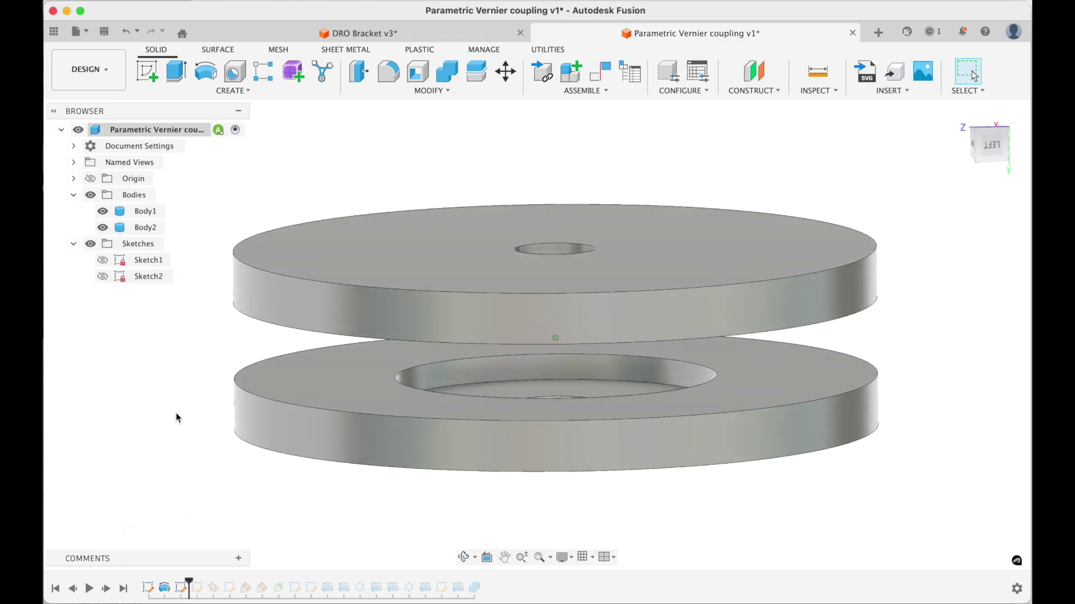
{"action": "left_click", "coordinate": [102, 276]}
{"action": "scroll", "coordinate": [213, 391], "scroll_direction": "down", "scroll_amount": 6, "text": "shift"}
{"action": "scroll", "coordinate": [213, 390], "scroll_direction": "down", "scroll_amount": 5, "text": "shift"}
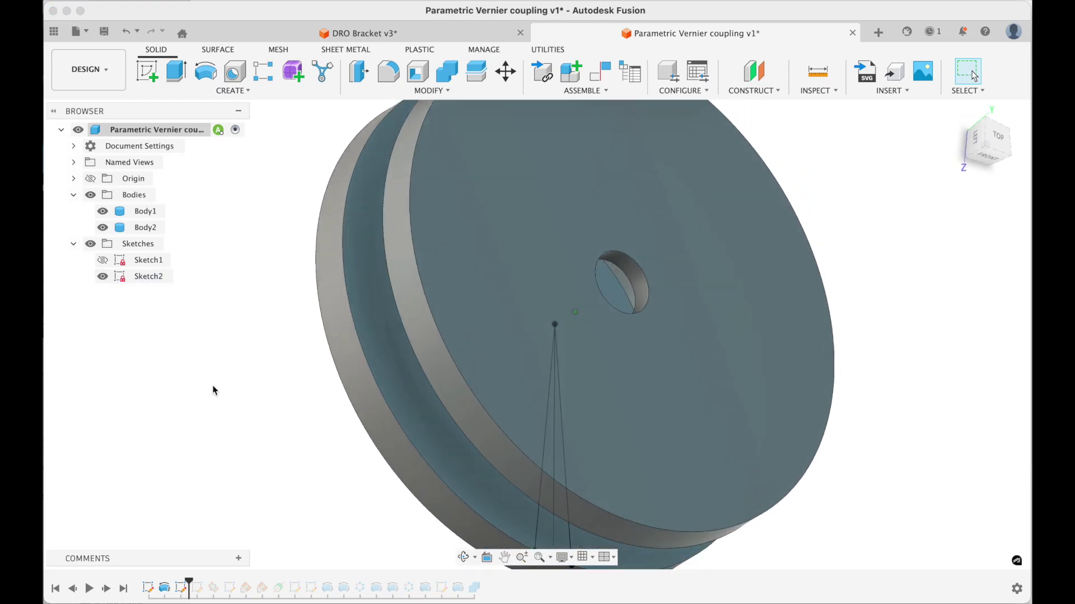
Hide Body1 to expose the wedge lines of Sketch2 over the lower disc, and open Sketch2 for editing.
{"action": "left_click", "coordinate": [103, 212]}
{"action": "scroll", "coordinate": [235, 271], "scroll_direction": "up", "scroll_amount": 6, "text": "shift"}
{"action": "scroll", "coordinate": [235, 271], "scroll_direction": "up", "scroll_amount": 2, "text": "shift"}
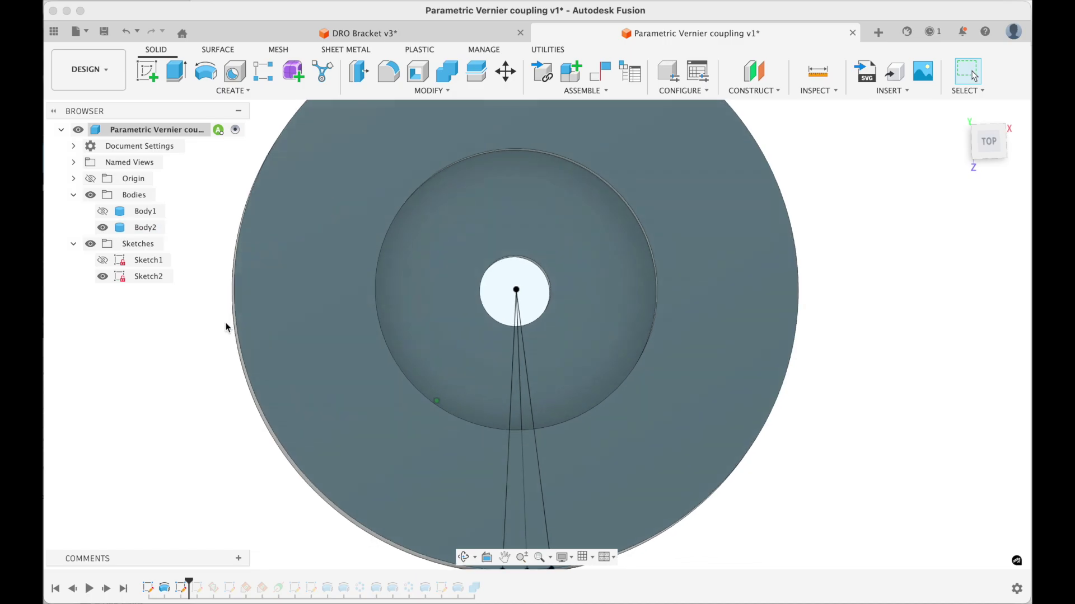
{"action": "scroll", "coordinate": [283, 302], "scroll_direction": "down", "scroll_amount": 3}
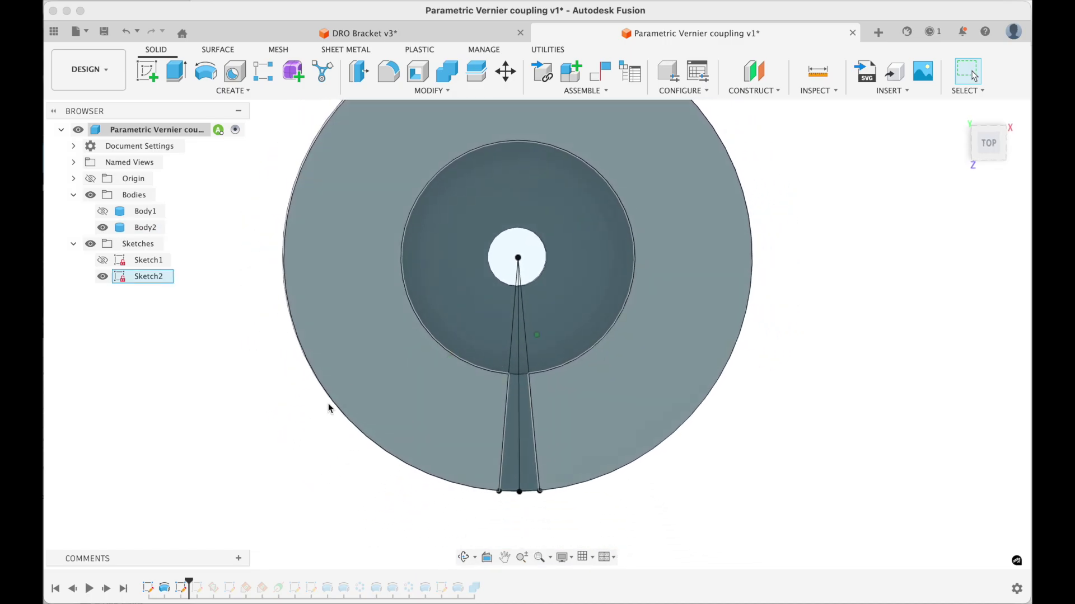
{"action": "double_click", "coordinate": [181, 587]}
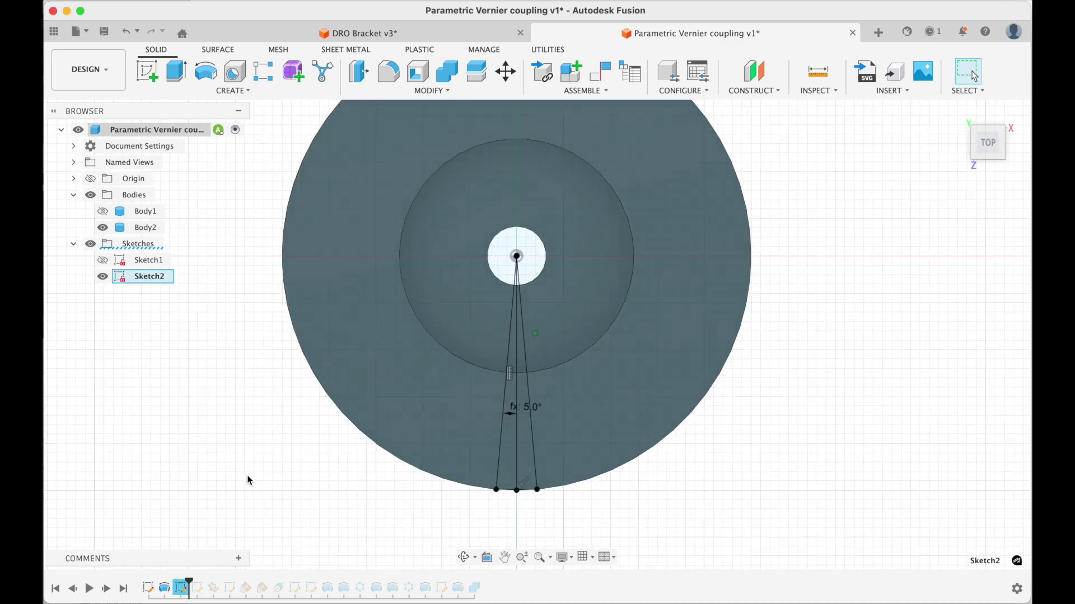
Open the wedge's angle dimension in Sketch2 to examine its expression, and finish the sketch.
{"action": "scroll", "coordinate": [523, 436], "scroll_direction": "up", "scroll_amount": 3}
{"action": "double_click", "coordinate": [529, 398]}
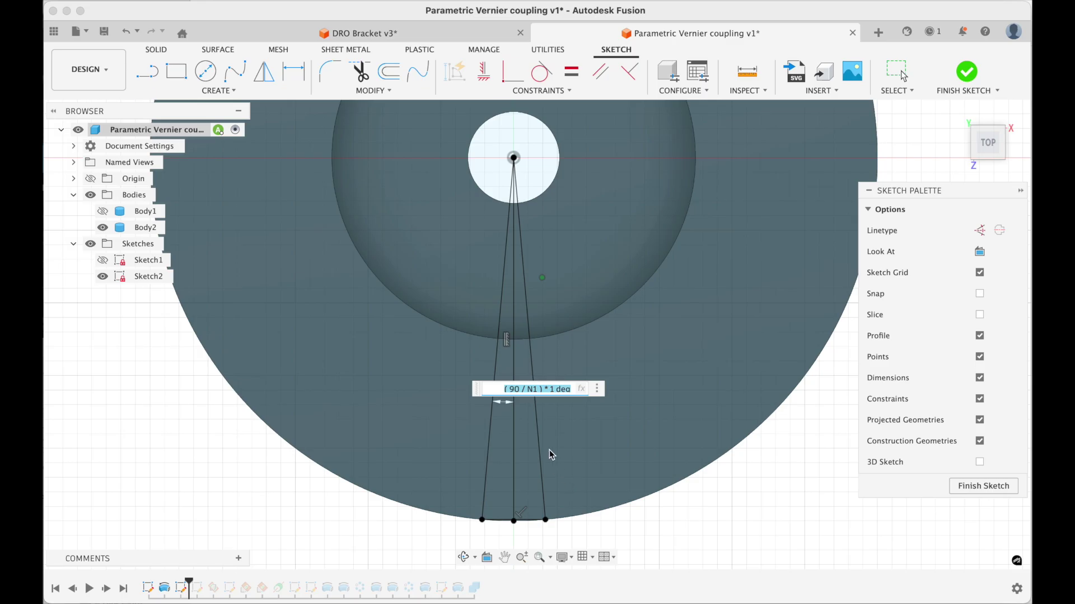
{"action": "scroll", "coordinate": [549, 450], "scroll_direction": "up", "scroll_amount": 2}
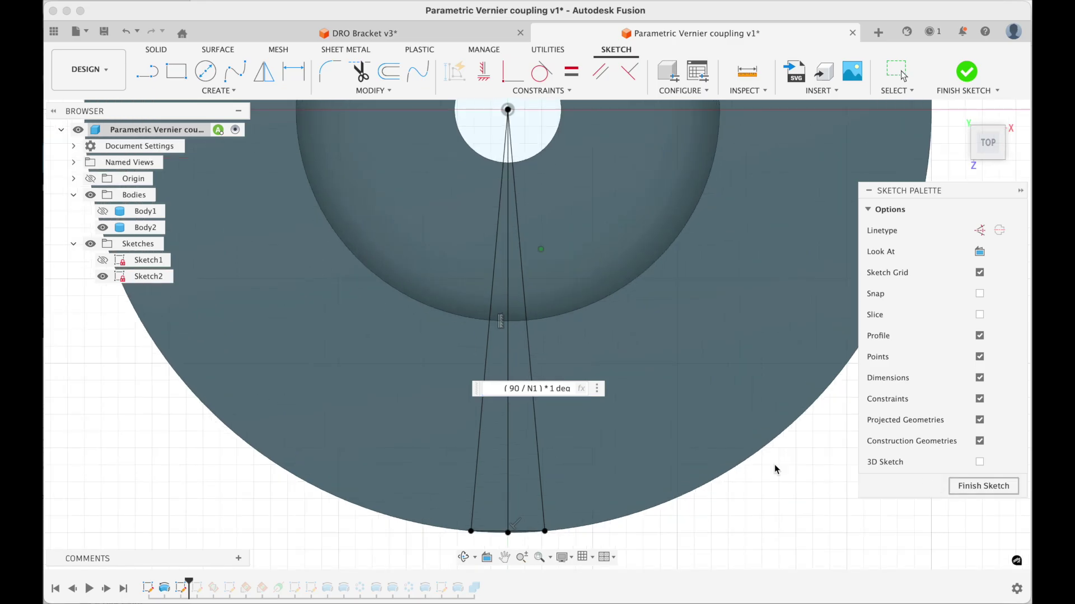
{"action": "left_click", "coordinate": [948, 491]}
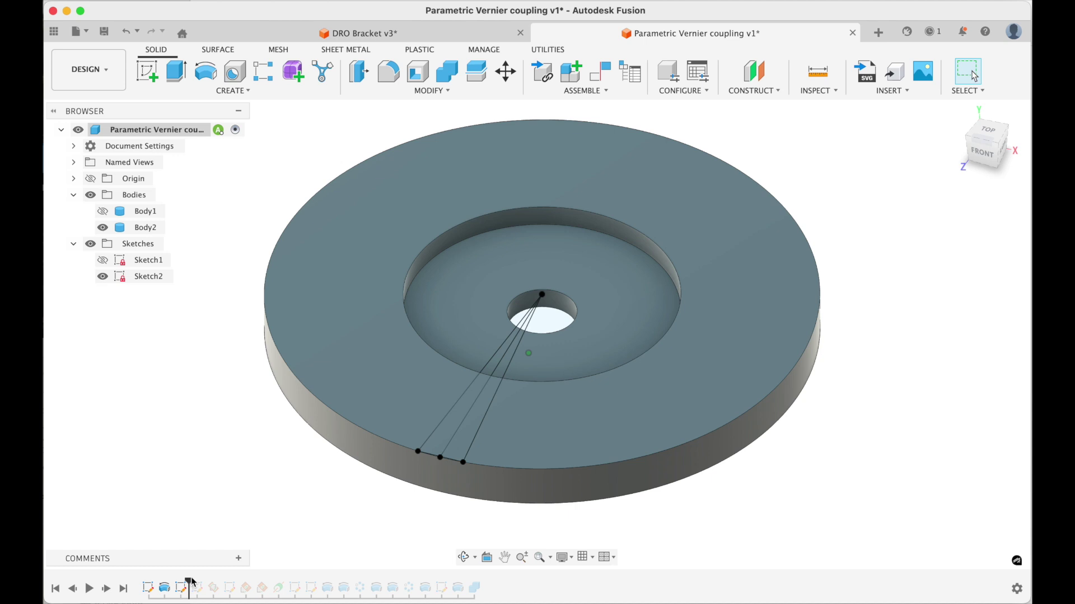
Advance the design history to include Sketch3, show that sketch and Body1, and compare the wedge lines on both discs.
{"action": "left_click_drag", "start_coordinate": [194, 583], "coordinate": [205, 584]}
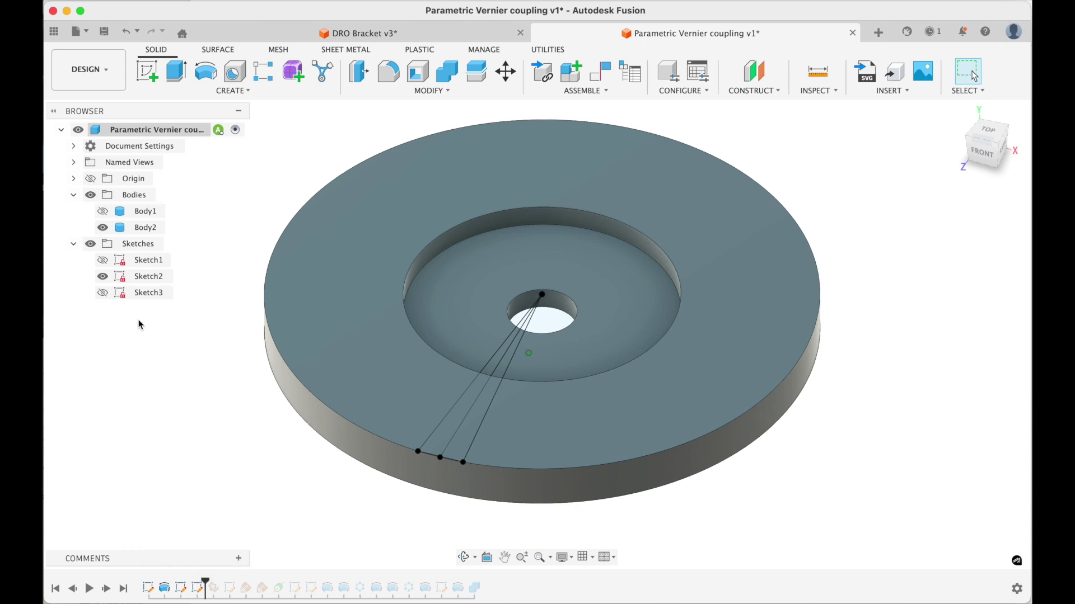
{"action": "left_click", "coordinate": [98, 298]}
{"action": "left_click", "coordinate": [100, 294]}
{"action": "left_click", "coordinate": [102, 211]}
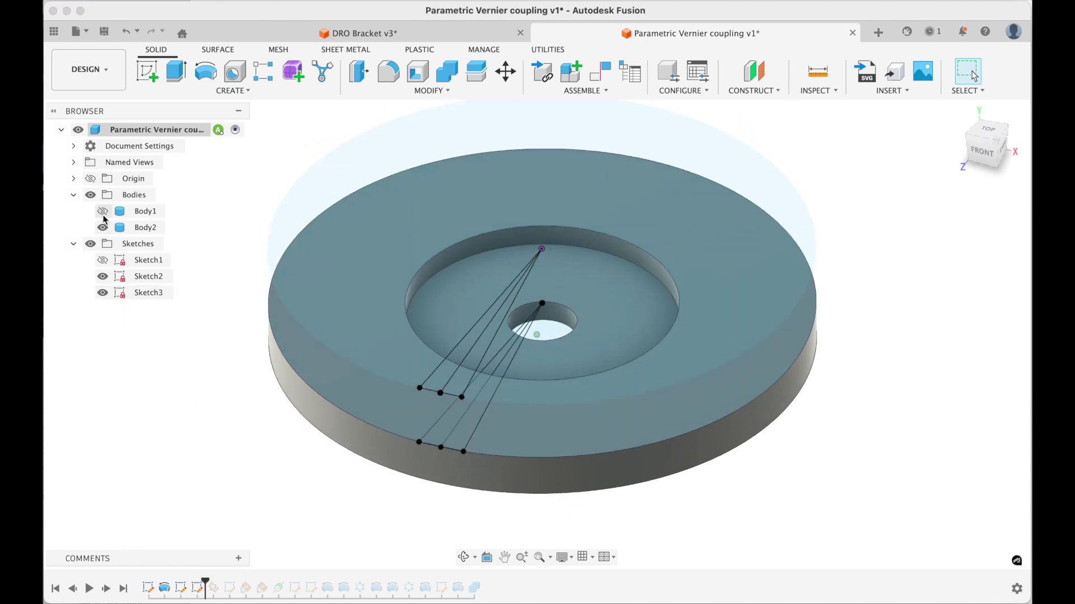
{"action": "scroll", "coordinate": [230, 354], "scroll_direction": "down", "scroll_amount": 5, "text": "shift"}
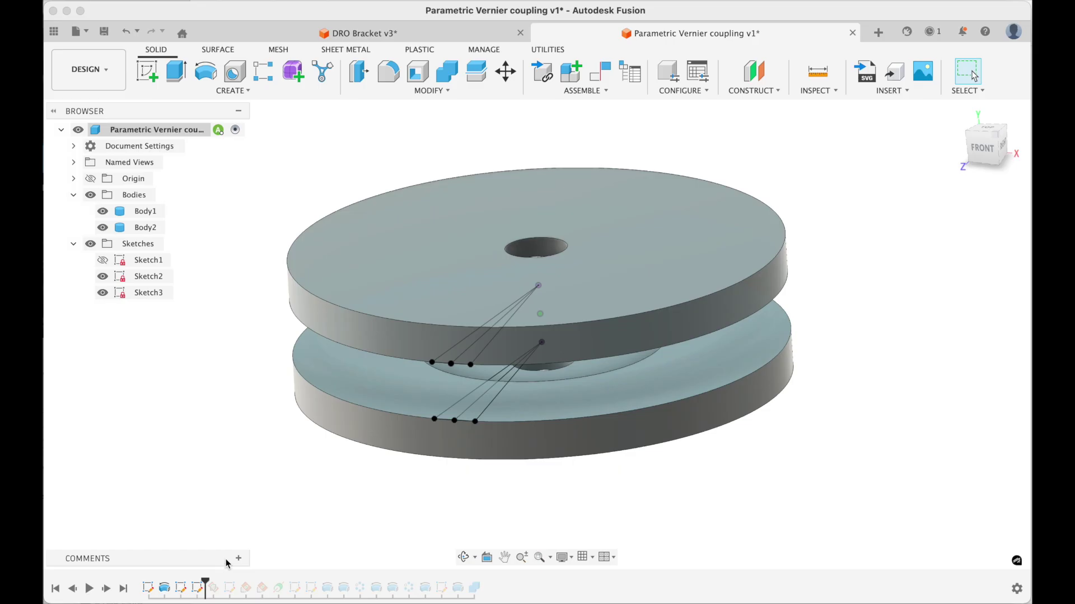
{"action": "left_click", "coordinate": [207, 583]}
{"action": "scroll", "coordinate": [260, 485], "scroll_direction": "up", "scroll_amount": 3}
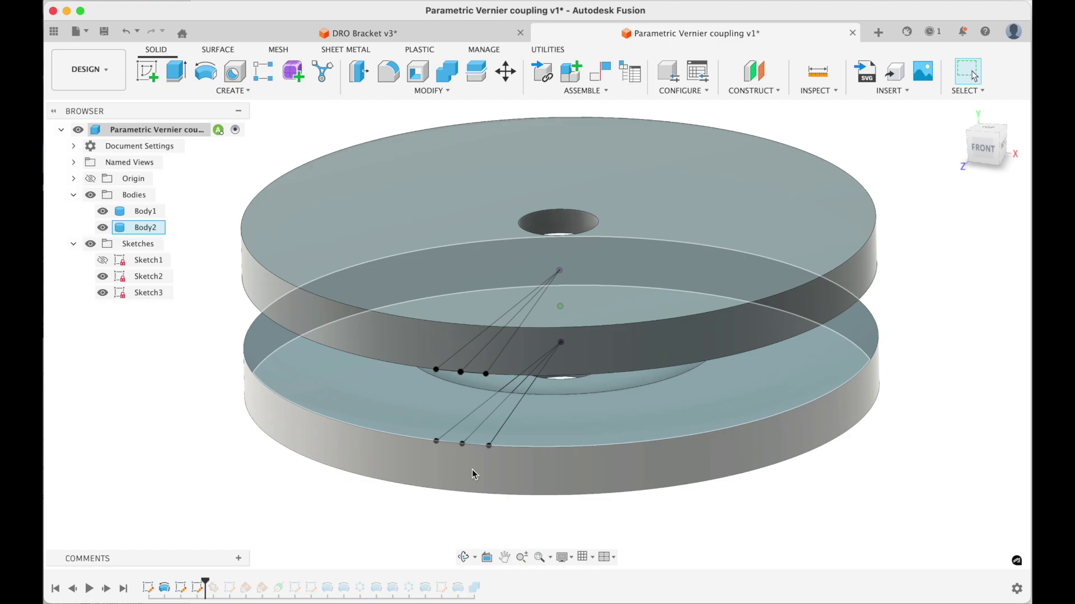
{"action": "left_click", "coordinate": [463, 501]}
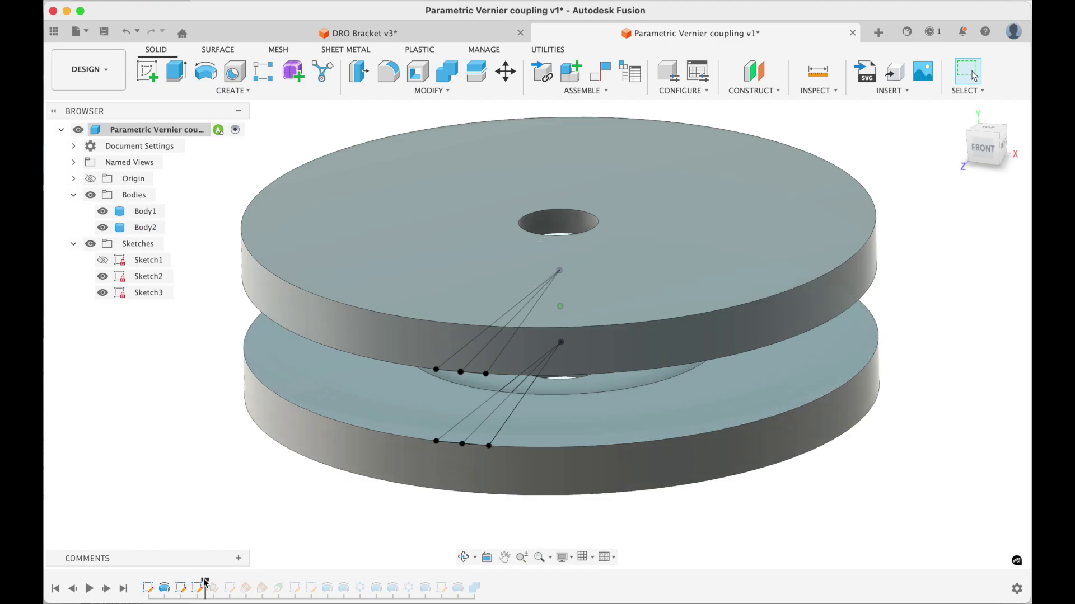
Advance the design history to include Plane1 and make the plane visible between the two sets of wedge lines.
{"action": "left_click_drag", "start_coordinate": [213, 581], "coordinate": [219, 582]}
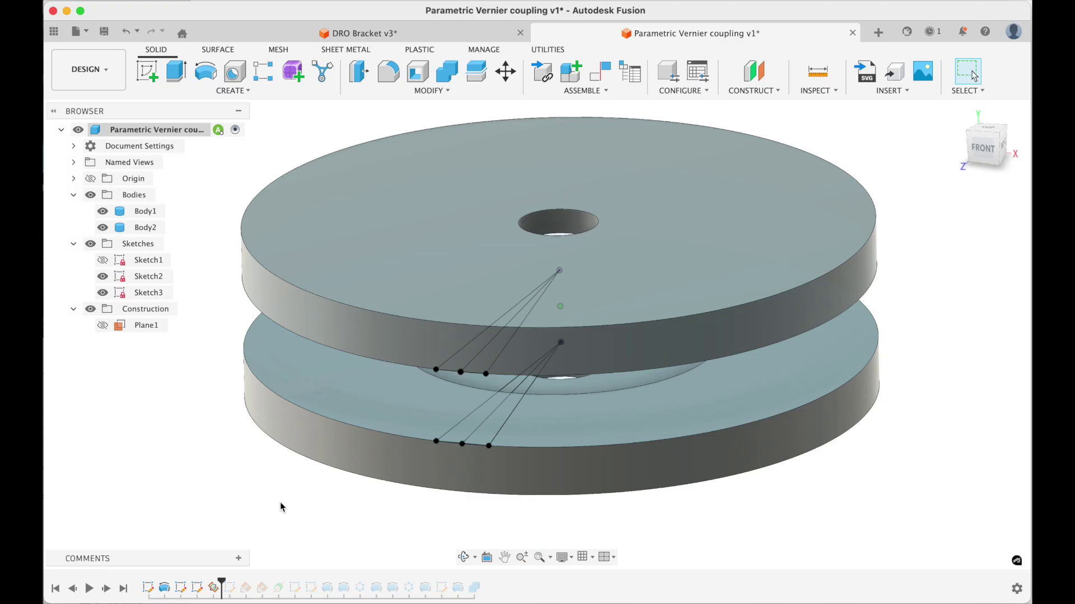
{"action": "left_click", "coordinate": [103, 325]}
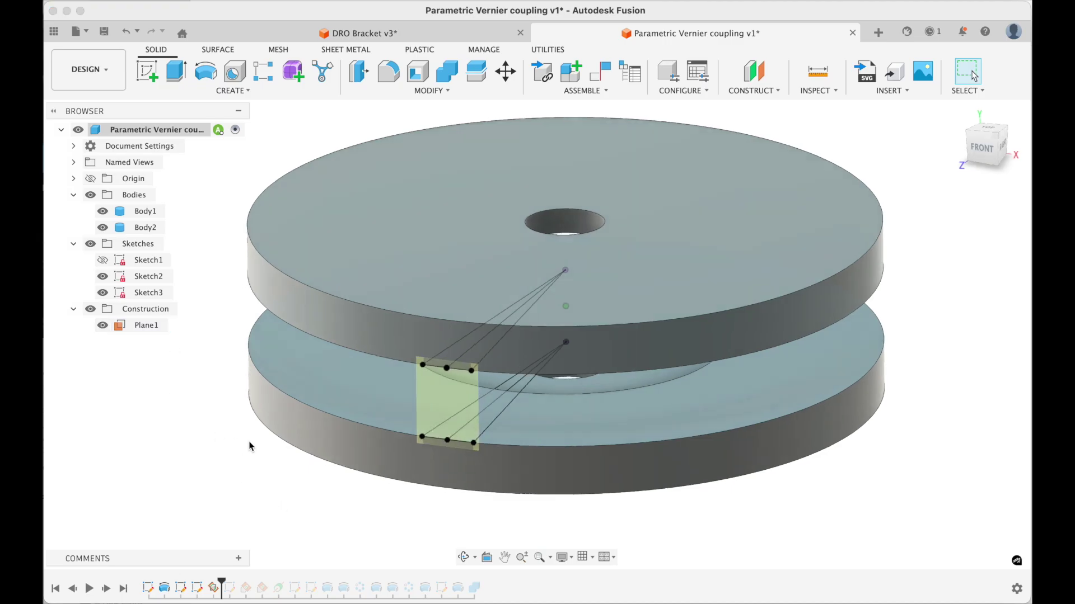
{"action": "scroll", "coordinate": [250, 446], "scroll_direction": "up", "scroll_amount": 5}
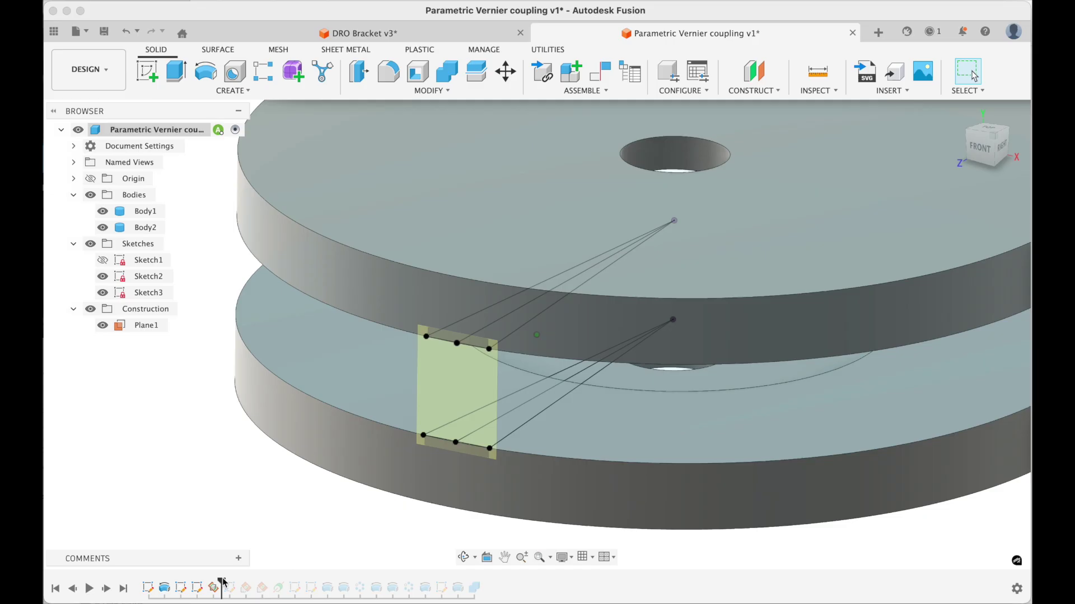
Advance the design history to include Sketch4, show it, and hide Sketch2 and Sketch3.
{"action": "left_click_drag", "start_coordinate": [222, 582], "coordinate": [246, 579]}
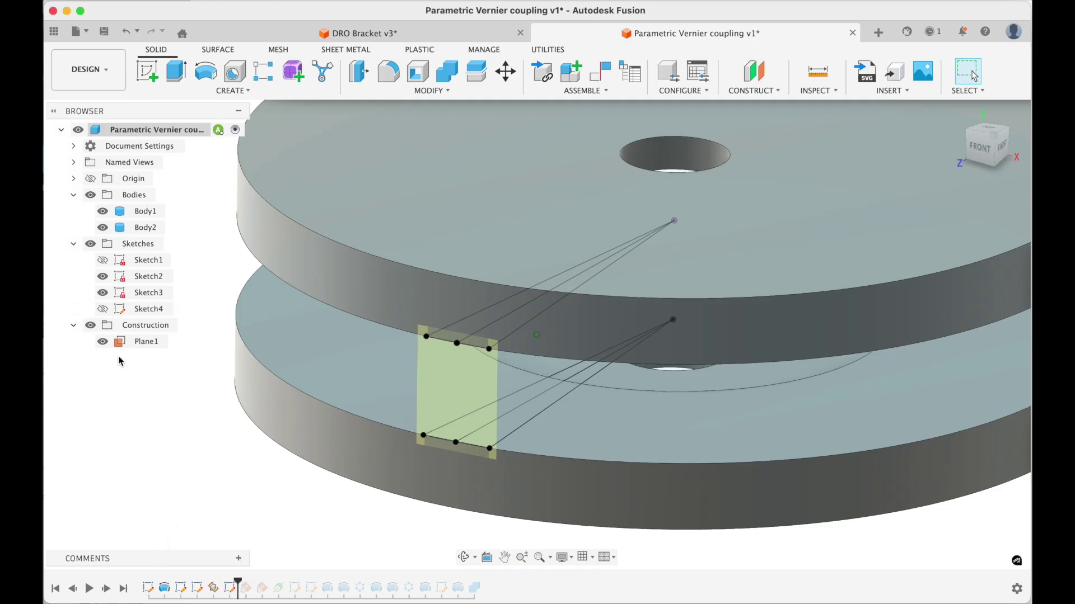
{"action": "left_click", "coordinate": [103, 309]}
{"action": "left_click", "coordinate": [103, 292]}
{"action": "left_click", "coordinate": [102, 277]}
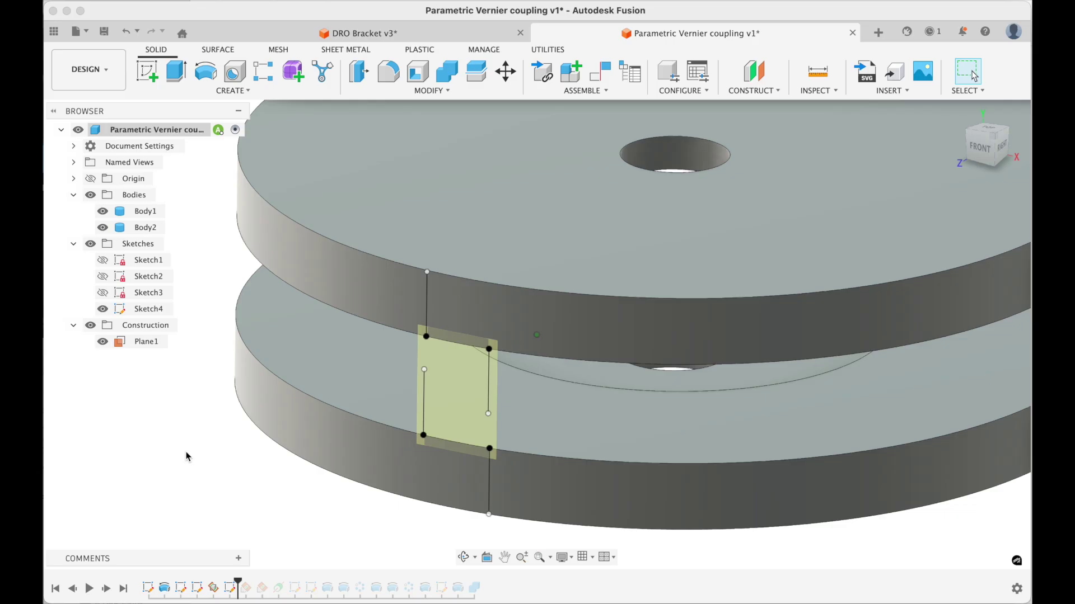
Advance the design history through Plane2 and Plane3, showing both tilted planes and hiding Plane1.
{"action": "left_click_drag", "start_coordinate": [242, 590], "coordinate": [253, 589]}
{"action": "left_click", "coordinate": [102, 358]}
{"action": "left_click", "coordinate": [103, 341]}
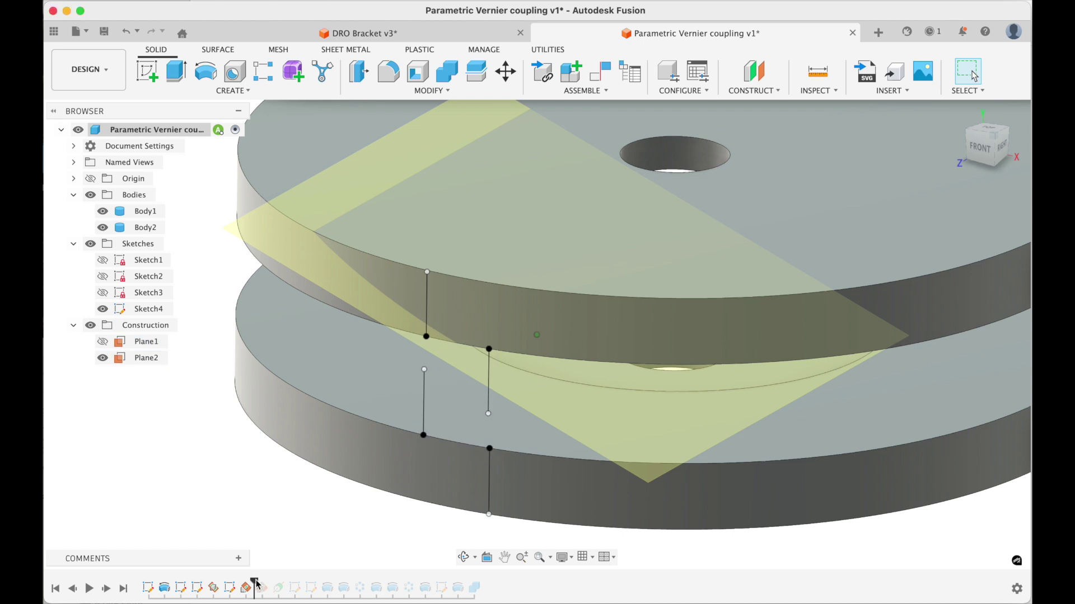
{"action": "left_click_drag", "start_coordinate": [257, 585], "coordinate": [271, 586]}
{"action": "left_click", "coordinate": [103, 374]}
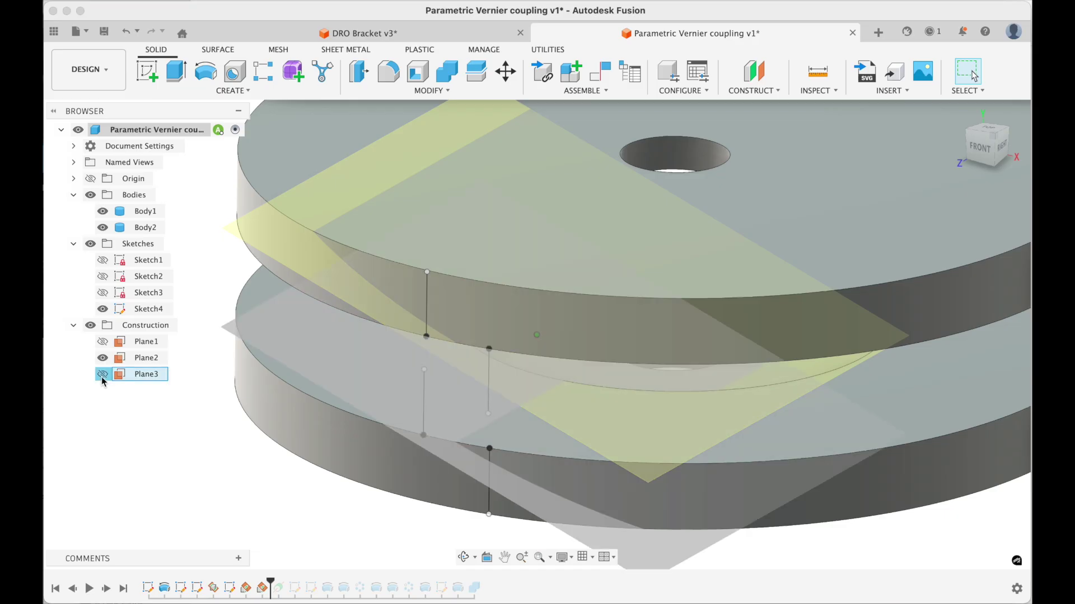
{"action": "key", "text": "F6"}
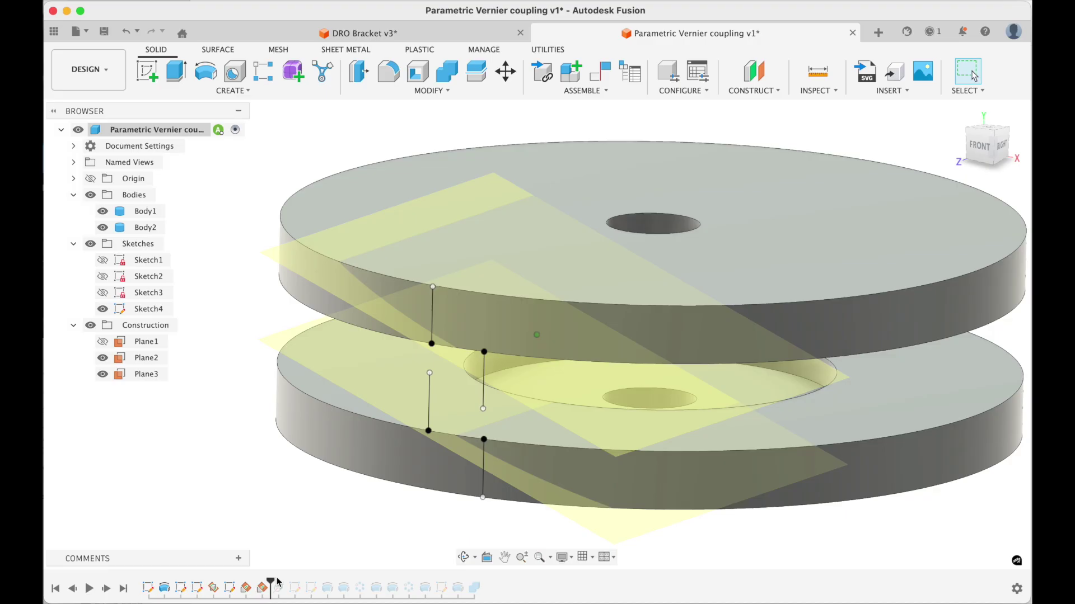
Advance the design history past Axis1 to Sketch5 and show Sketch5 in place of Sketch4.
{"action": "left_click_drag", "start_coordinate": [277, 584], "coordinate": [286, 584]}
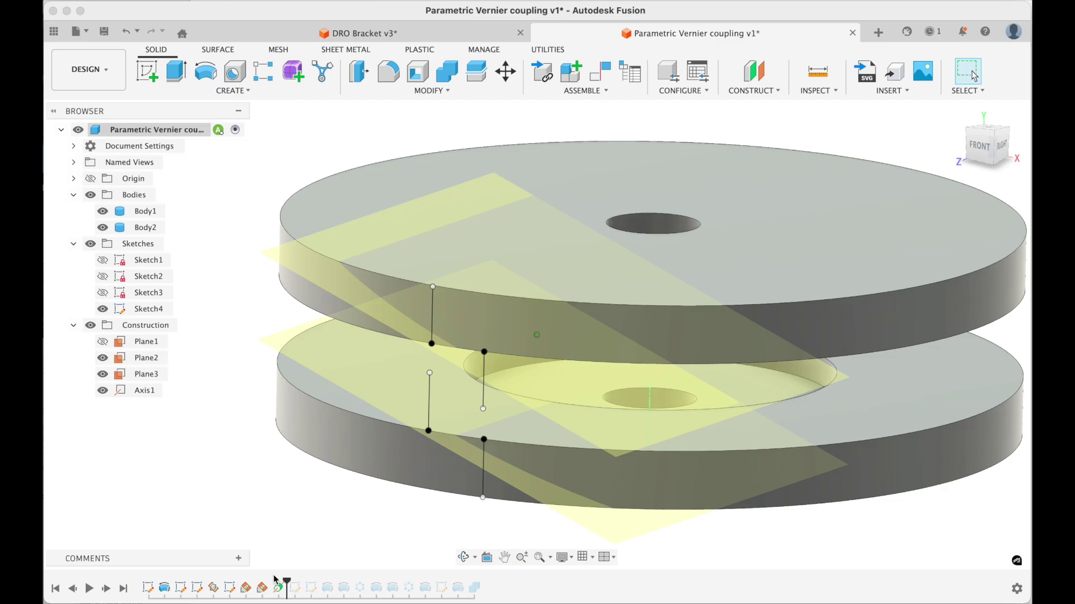
{"action": "left_click_drag", "start_coordinate": [286, 584], "coordinate": [303, 585]}
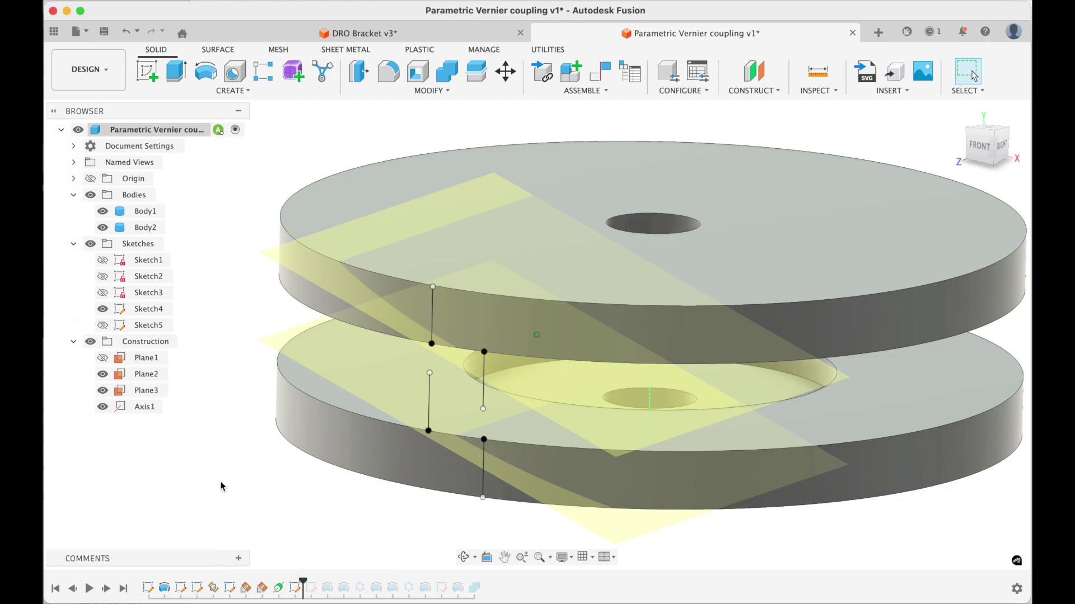
{"action": "left_click", "coordinate": [103, 325]}
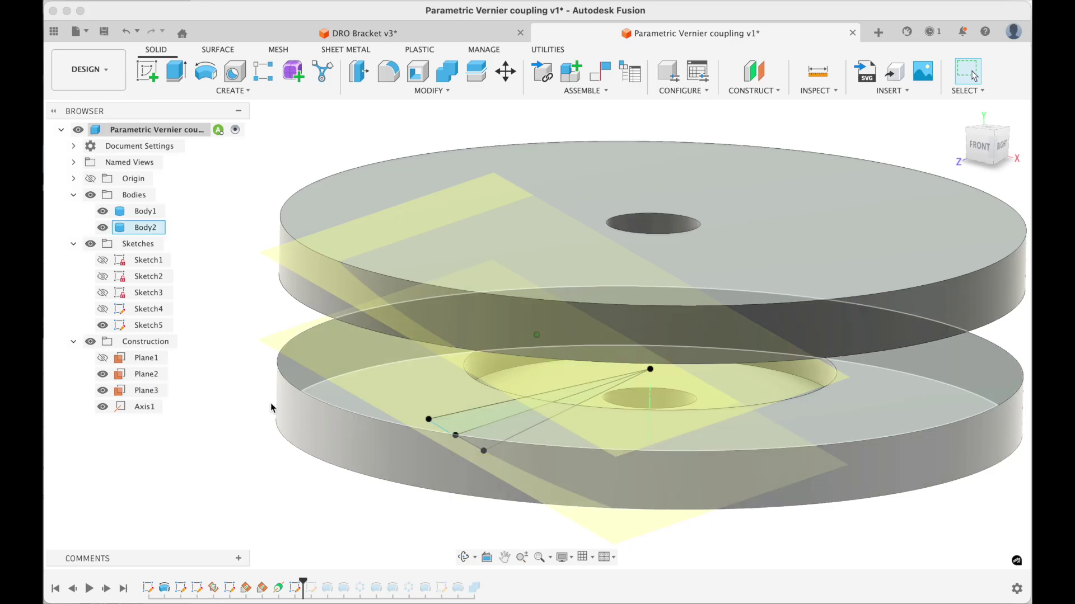
Hide Body1, Plane2 and Axis1 to isolate Sketch5 and Plane3 over the lower disc.
{"action": "left_click", "coordinate": [102, 211]}
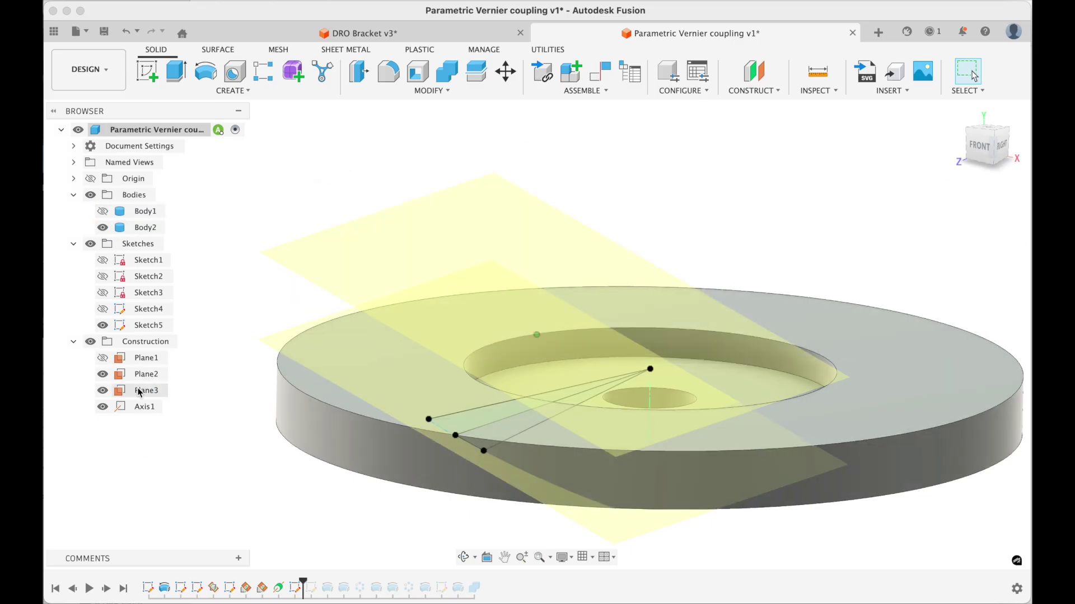
{"action": "left_click", "coordinate": [103, 391]}
{"action": "left_click", "coordinate": [103, 391]}
{"action": "left_click", "coordinate": [103, 375]}
{"action": "scroll", "coordinate": [220, 482], "scroll_direction": "up", "scroll_amount": 3}
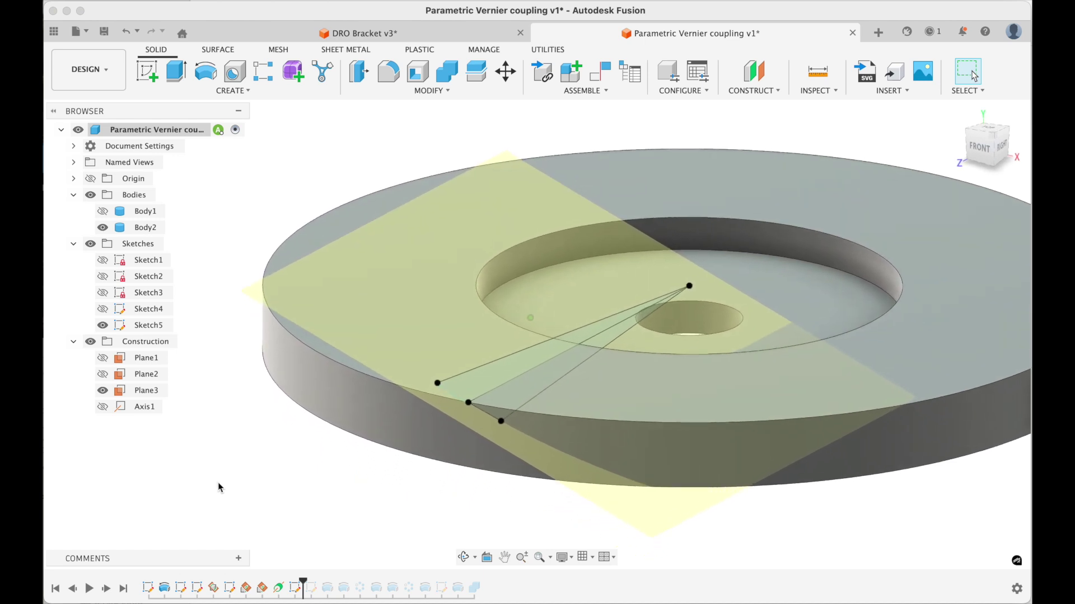
Open Sketch5 for editing and hide Plane3.
{"action": "left_click", "coordinate": [295, 588]}
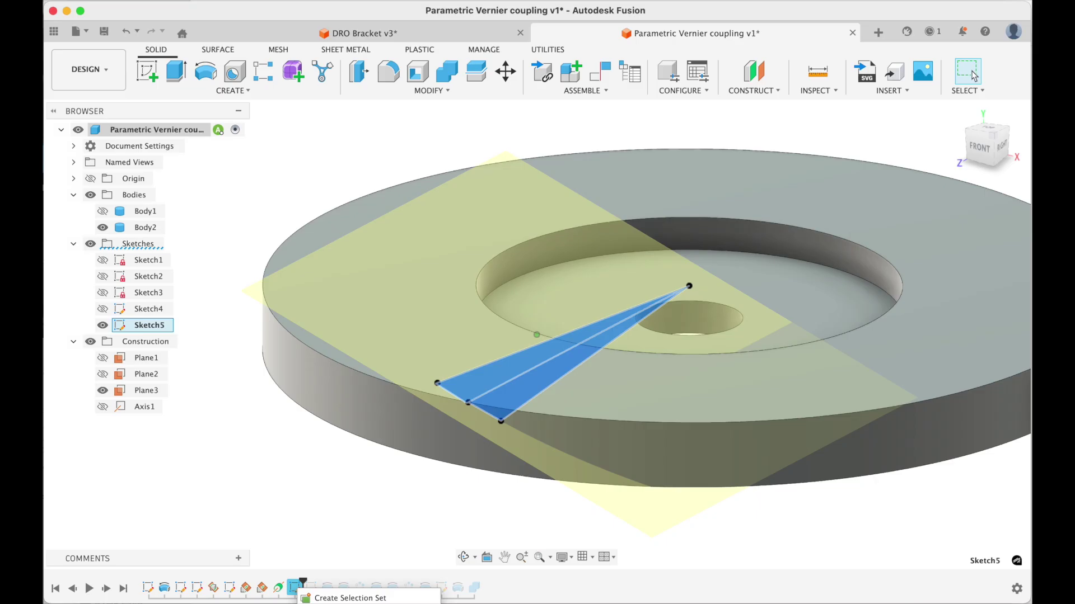
{"action": "double_click", "coordinate": [295, 588]}
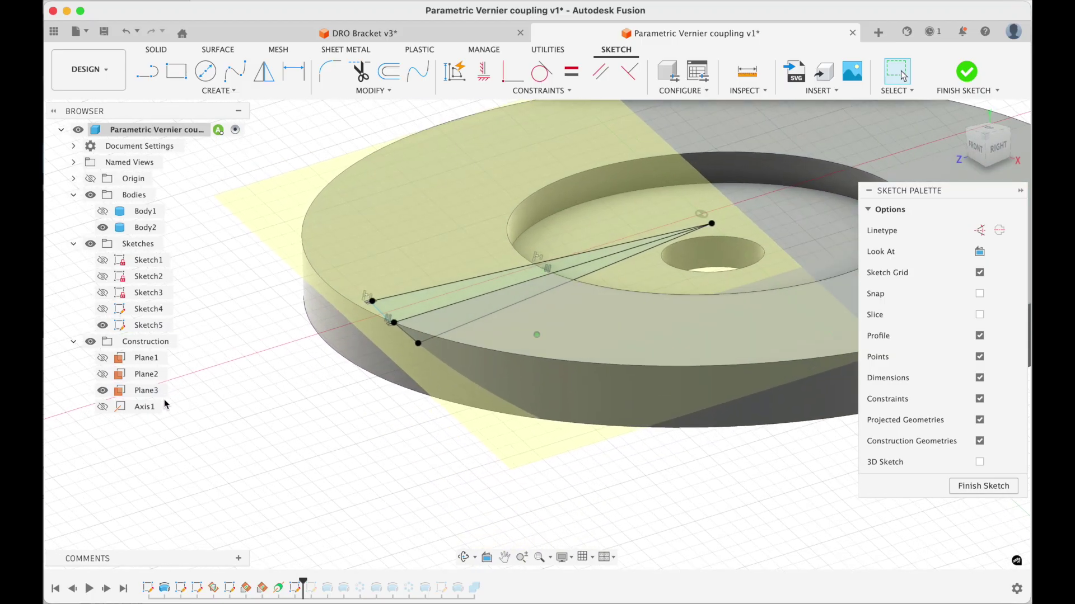
{"action": "left_click", "coordinate": [103, 392]}
Examine the Sketch5 wedge profile and its projected points at the lower disc's rim, and finish the sketch.
{"action": "scroll", "coordinate": [253, 406], "scroll_direction": "up", "scroll_amount": 5}
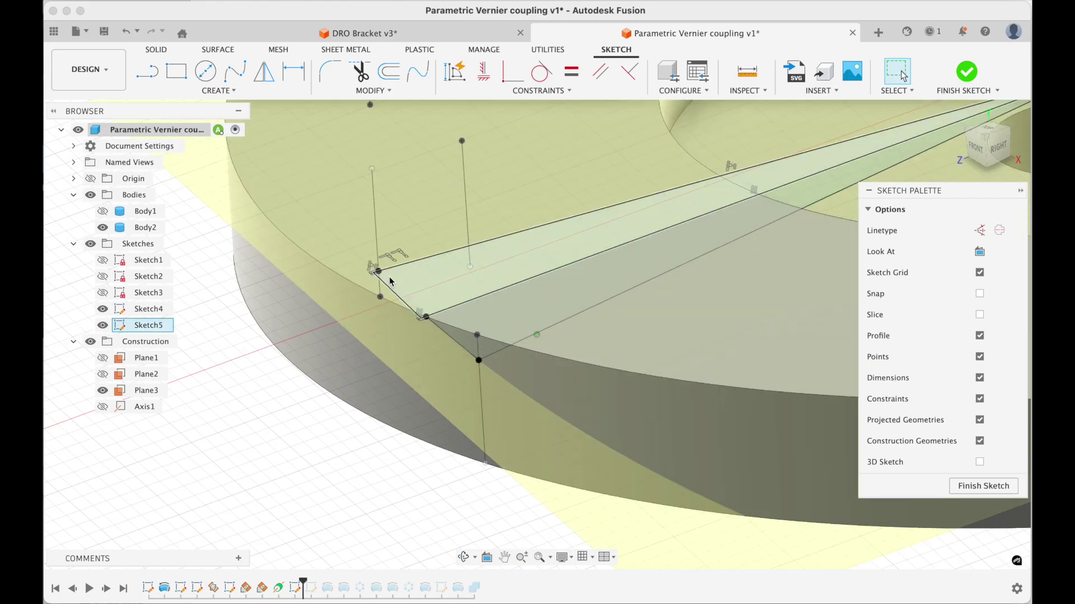
{"action": "scroll", "coordinate": [358, 381], "scroll_direction": "right", "scroll_amount": 5, "text": "shift"}
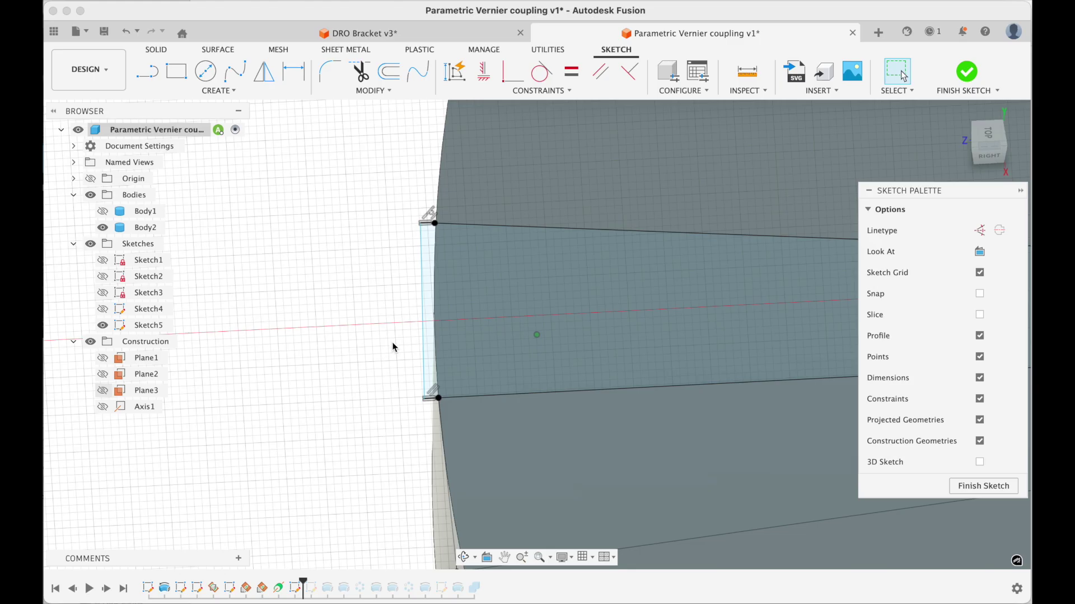
{"action": "middle_click_drag", "start_coordinate": [425, 332], "coordinate": [442, 344], "text": "shift"}
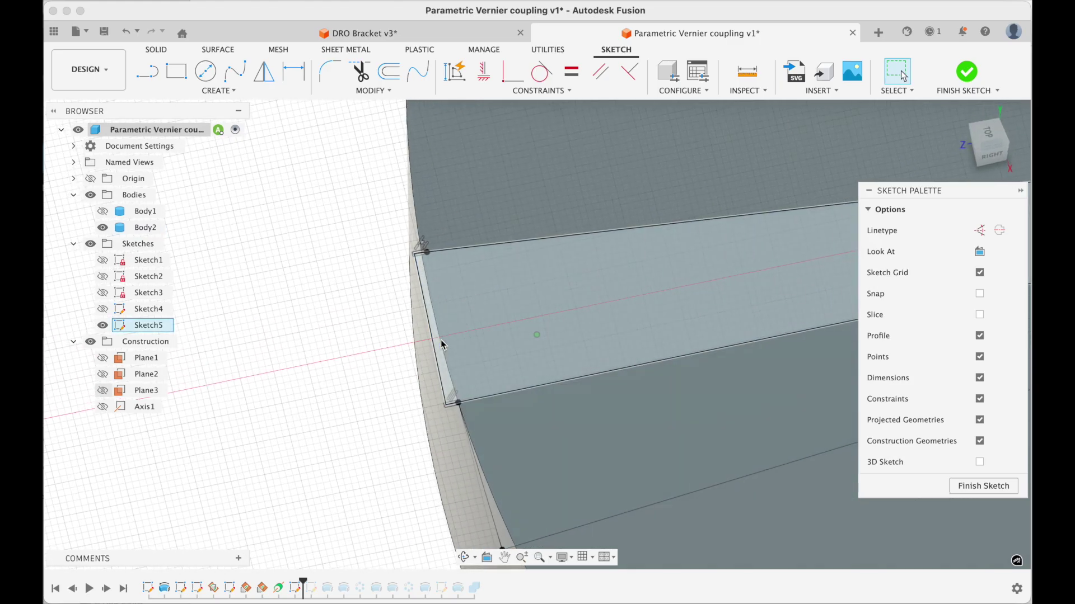
{"action": "scroll", "coordinate": [441, 344], "scroll_direction": "down", "scroll_amount": 3, "text": "shift"}
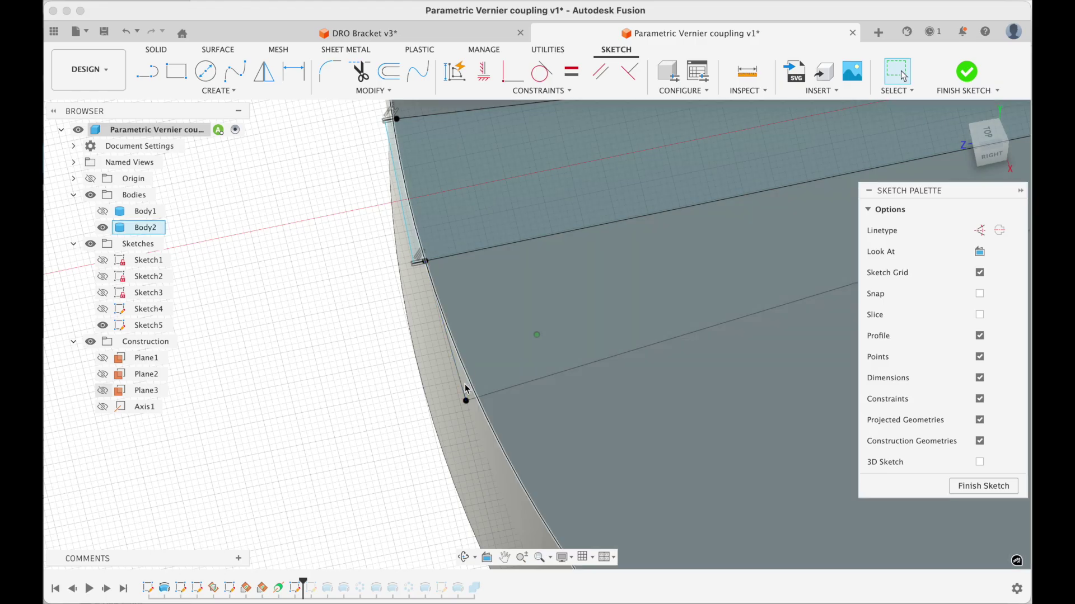
{"action": "scroll", "coordinate": [433, 379], "scroll_direction": "down", "scroll_amount": 3}
{"action": "scroll", "coordinate": [433, 376], "scroll_direction": "left", "scroll_amount": 3, "text": "shift"}
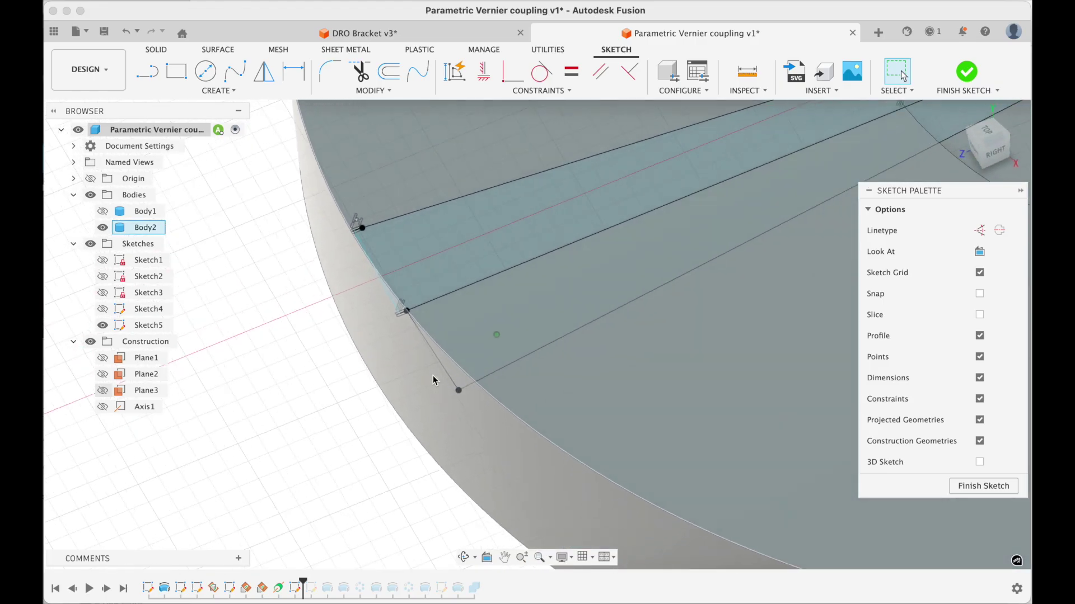
{"action": "scroll", "coordinate": [319, 366], "scroll_direction": "down", "scroll_amount": 2}
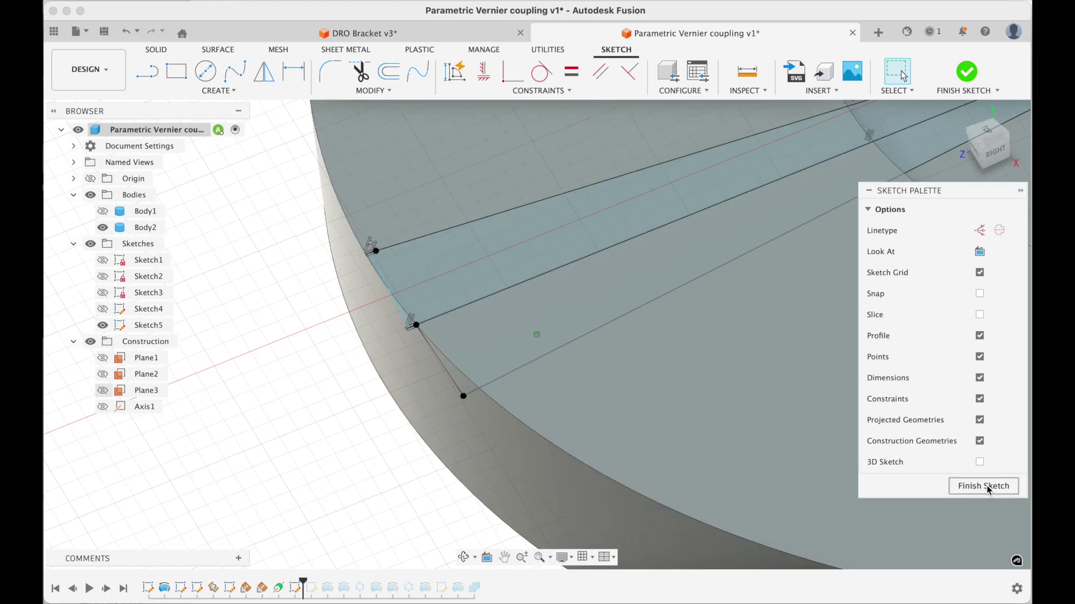
{"action": "left_click", "coordinate": [986, 487]}
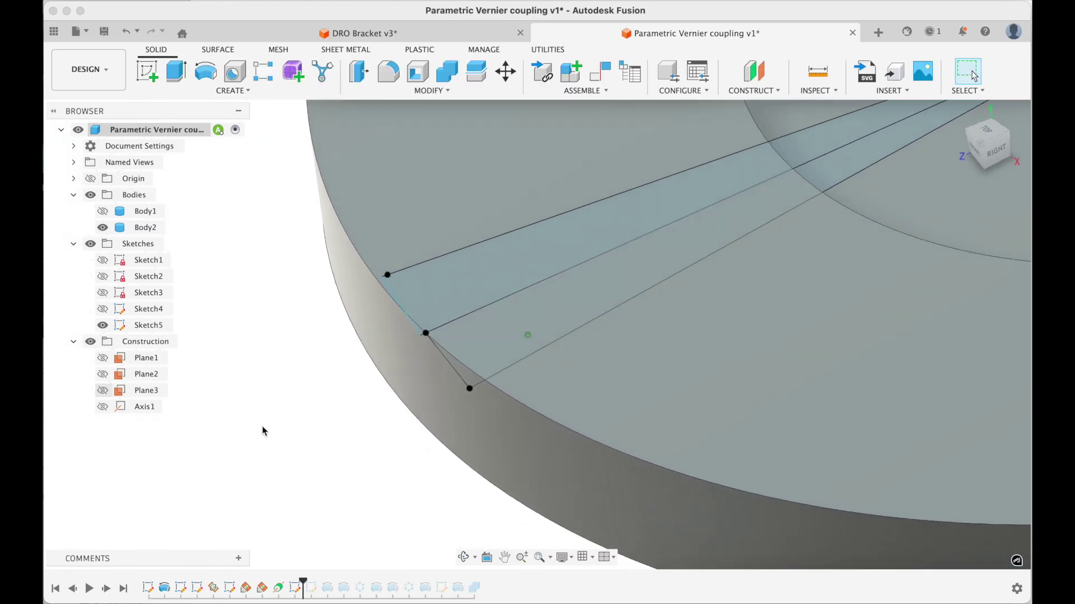
Advance the design history past Sketch6 and the revolve cut, and show Body1 in place of Body2.
{"action": "left_click_drag", "start_coordinate": [303, 582], "coordinate": [319, 582]}
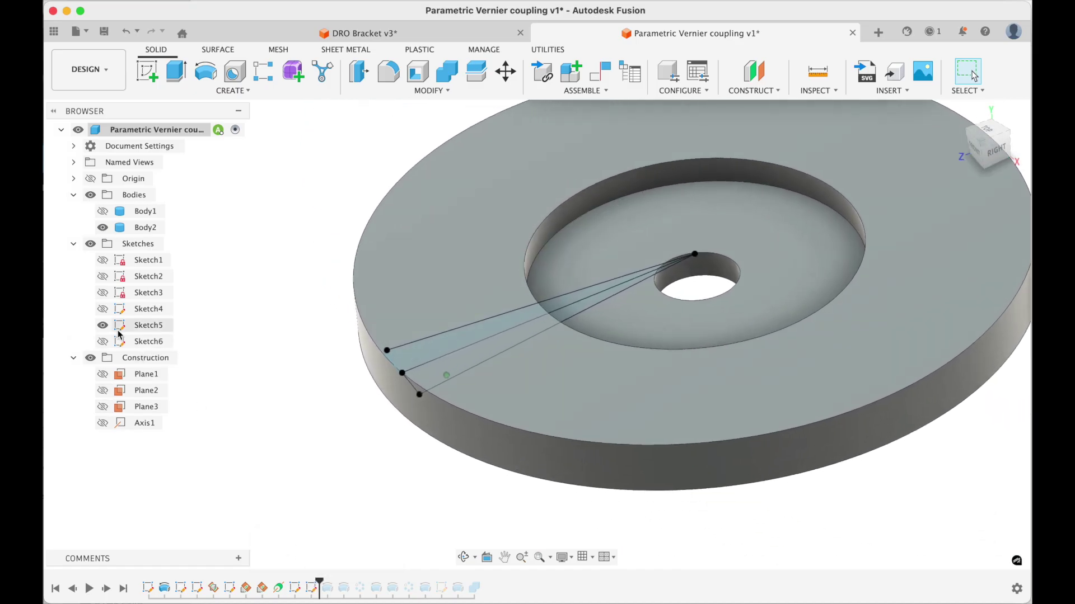
{"action": "left_click_drag", "start_coordinate": [319, 582], "coordinate": [329, 583]}
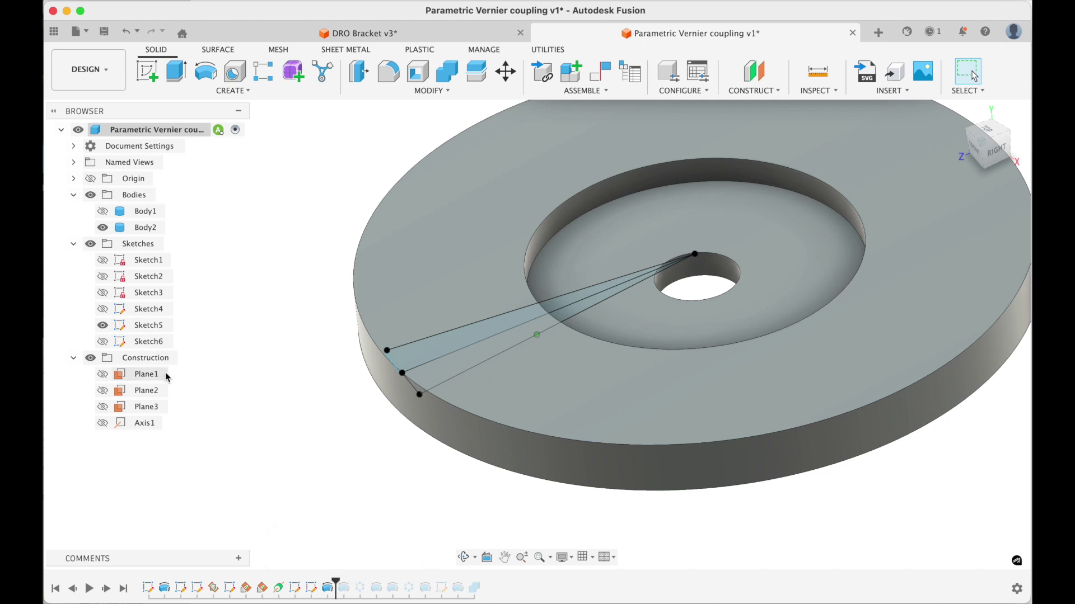
{"action": "left_click", "coordinate": [102, 211]}
{"action": "left_click", "coordinate": [102, 227]}
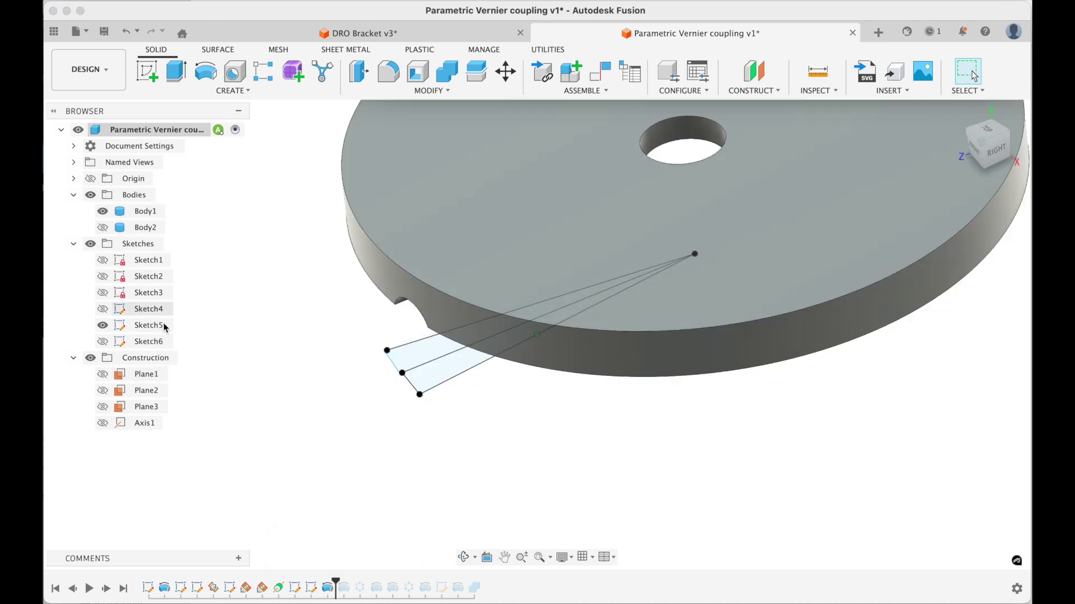
Show Sketch6 in place of Sketch5 and inspect the groove cut on the underside of Body1.
{"action": "left_click", "coordinate": [103, 341]}
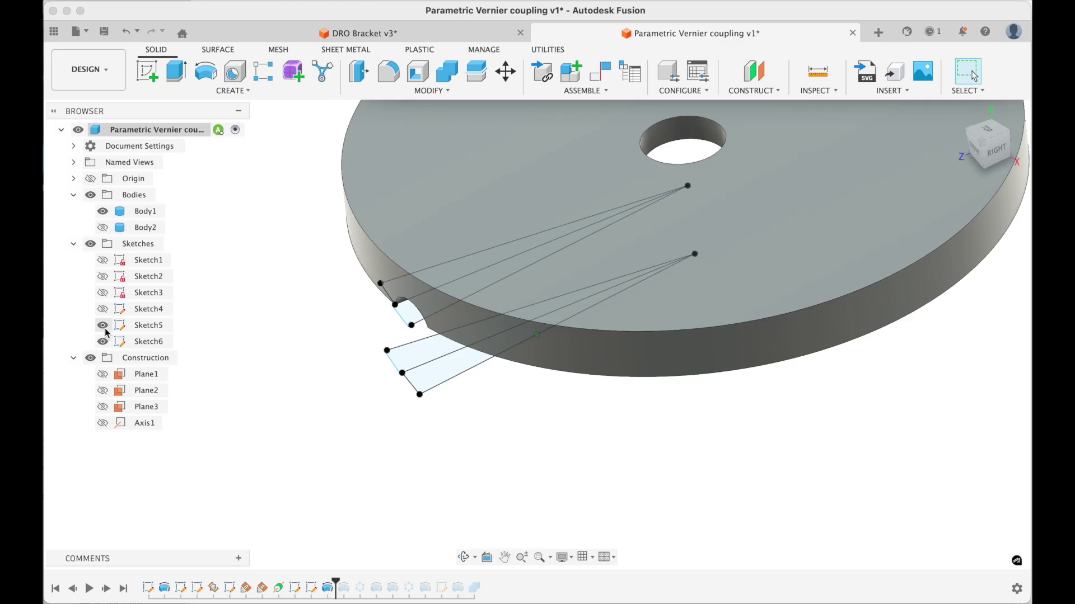
{"action": "left_click", "coordinate": [103, 325]}
{"action": "scroll", "coordinate": [265, 409], "scroll_direction": "left", "scroll_amount": 10, "text": "shift"}
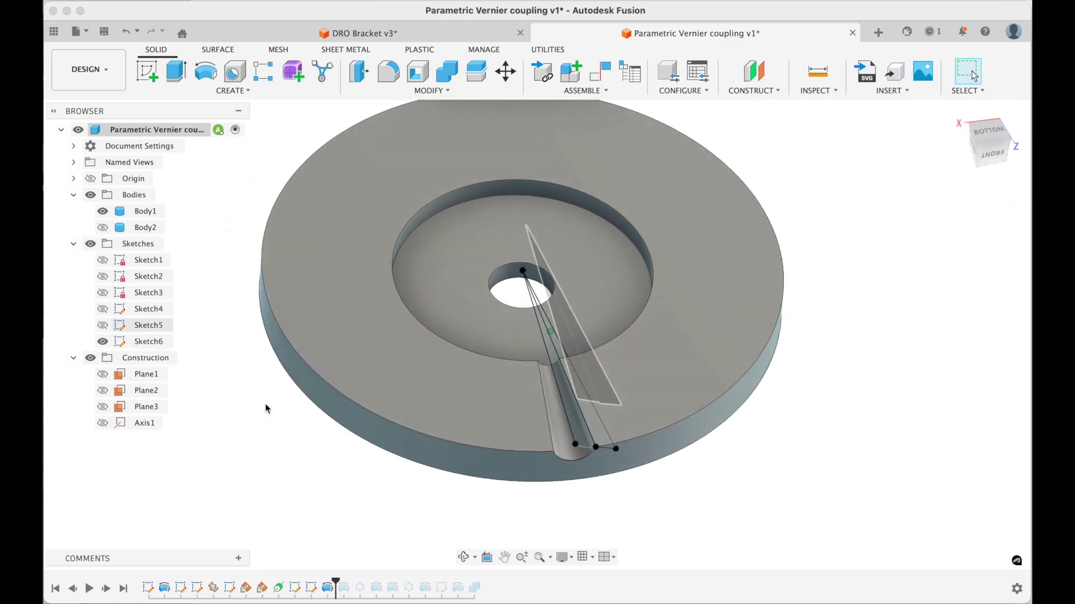
Open the Revolve2 cut for editing, review its profile, axis and operation, and accept the feature as it is.
{"action": "scroll", "coordinate": [247, 404], "scroll_direction": "down", "scroll_amount": 10, "text": "shift"}
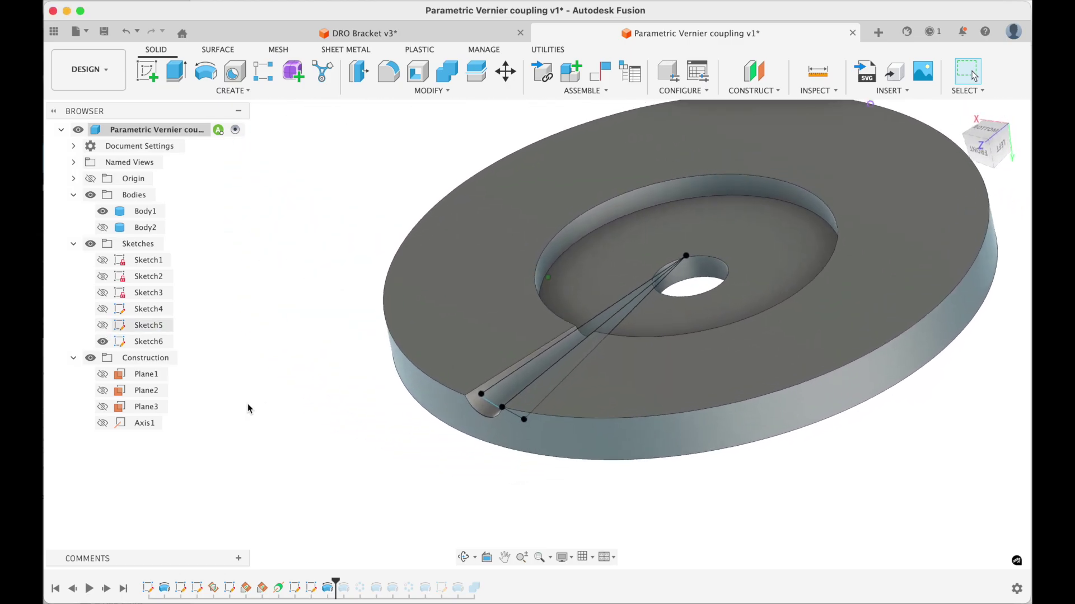
{"action": "scroll", "coordinate": [248, 404], "scroll_direction": "up", "scroll_amount": 2}
{"action": "right_click", "coordinate": [330, 588]}
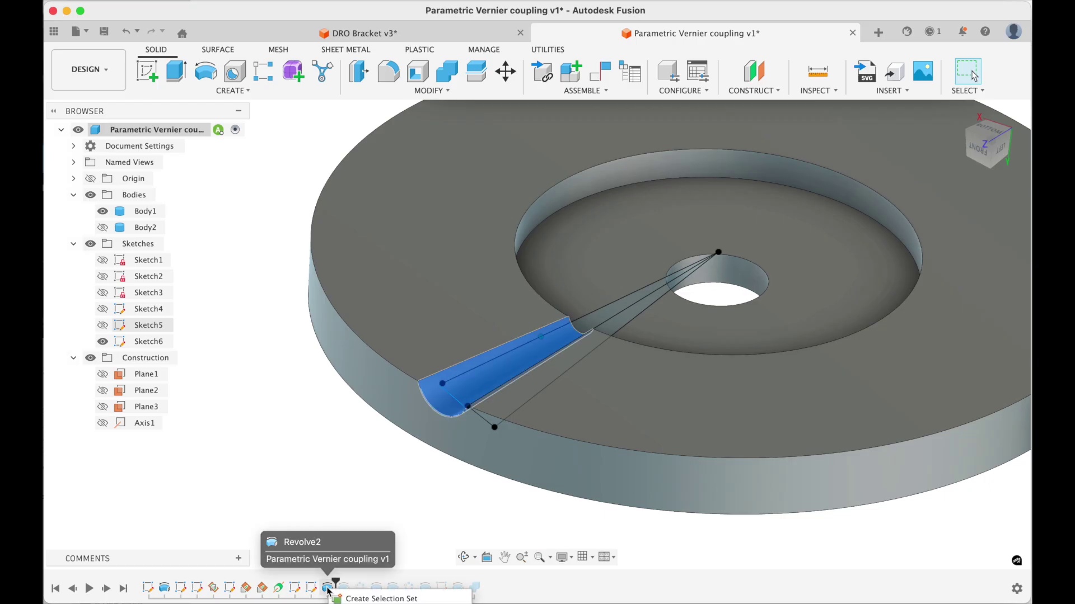
{"action": "left_click", "coordinate": [364, 603]}
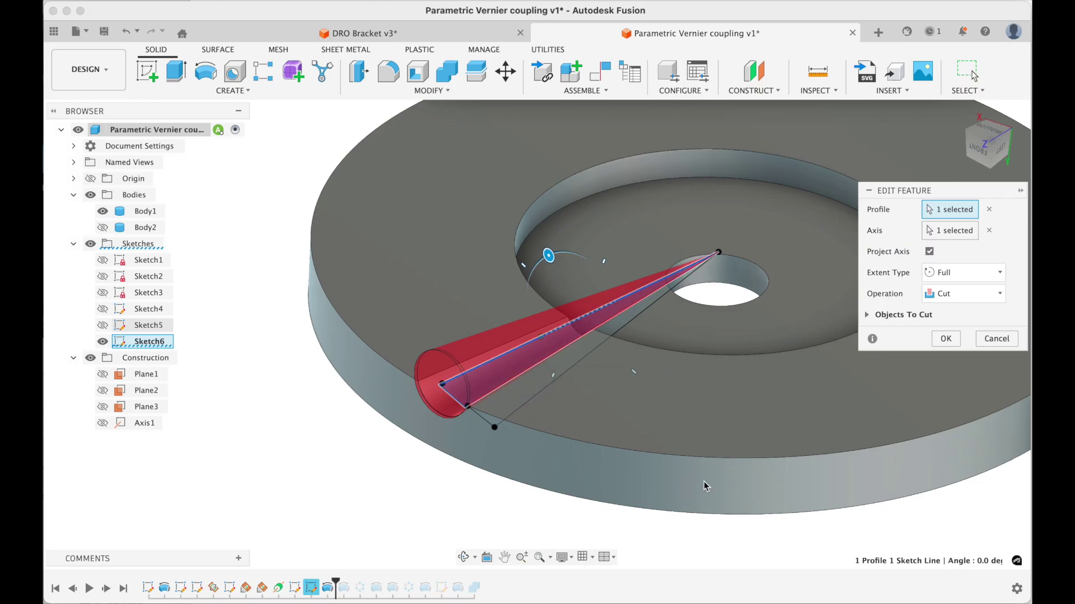
{"action": "left_click", "coordinate": [952, 340]}
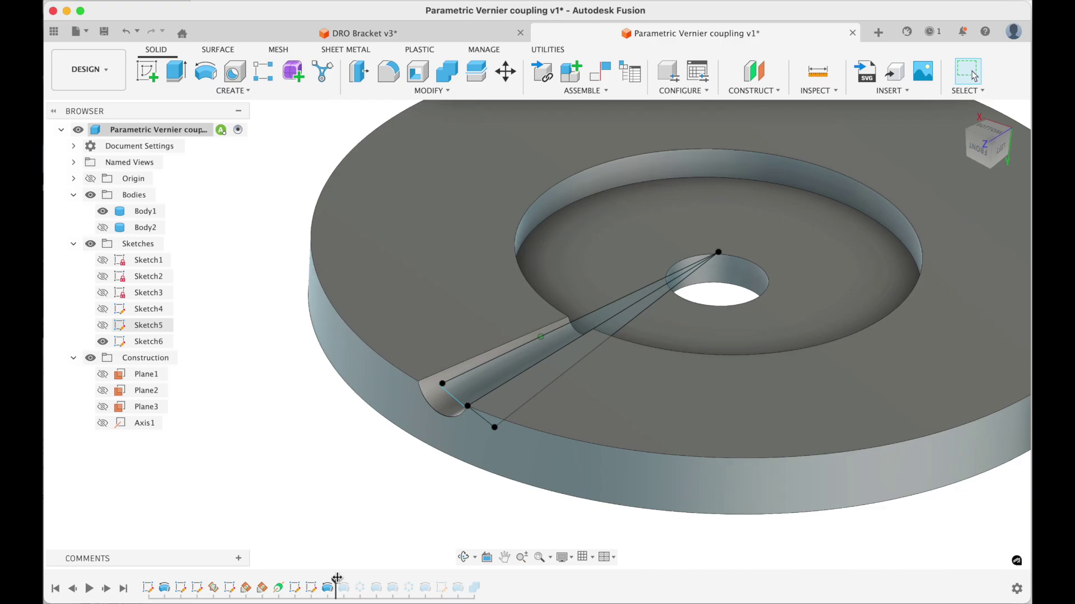
Advance the design history past Revolve3 and review its profile, axis and Join operation.
{"action": "left_click_drag", "start_coordinate": [338, 585], "coordinate": [351, 585]}
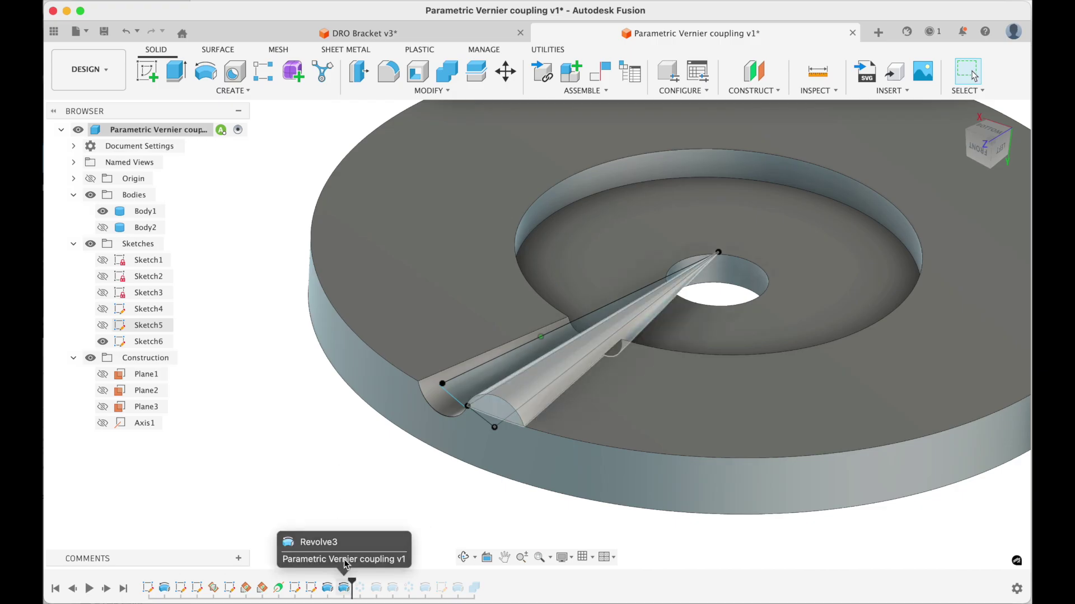
{"action": "left_click", "coordinate": [345, 589]}
{"action": "left_click", "coordinate": [380, 603]}
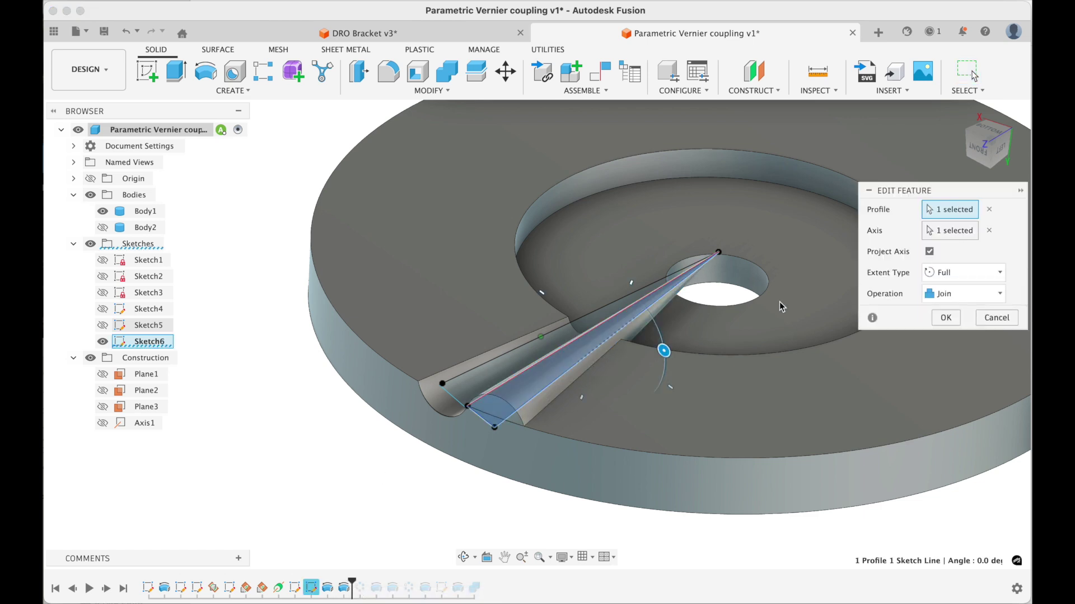
{"action": "scroll", "coordinate": [542, 375], "scroll_direction": "up", "scroll_amount": 2}
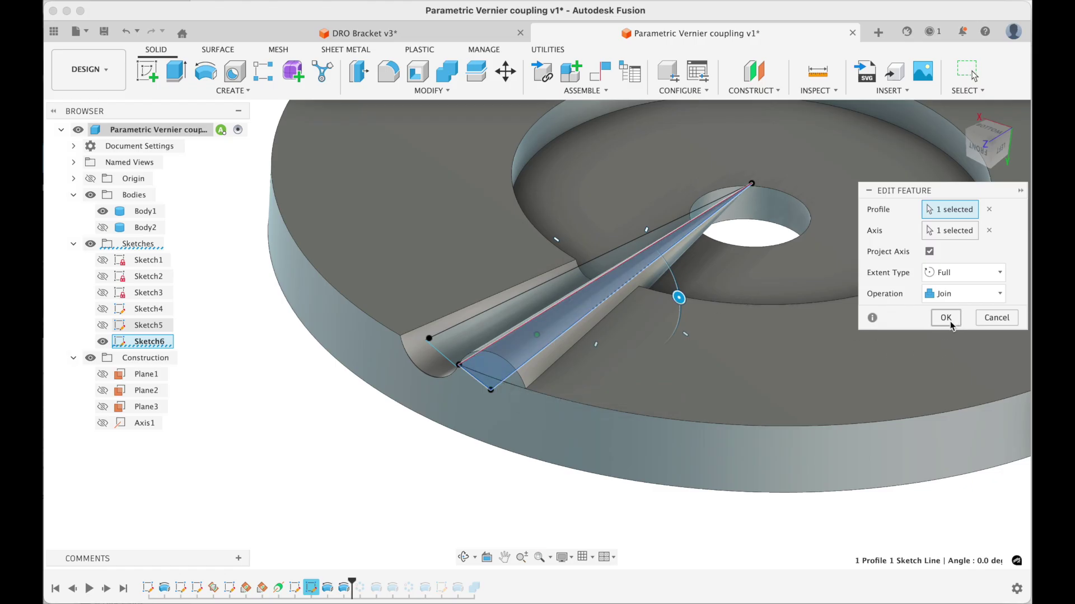
{"action": "key", "text": "Return"}
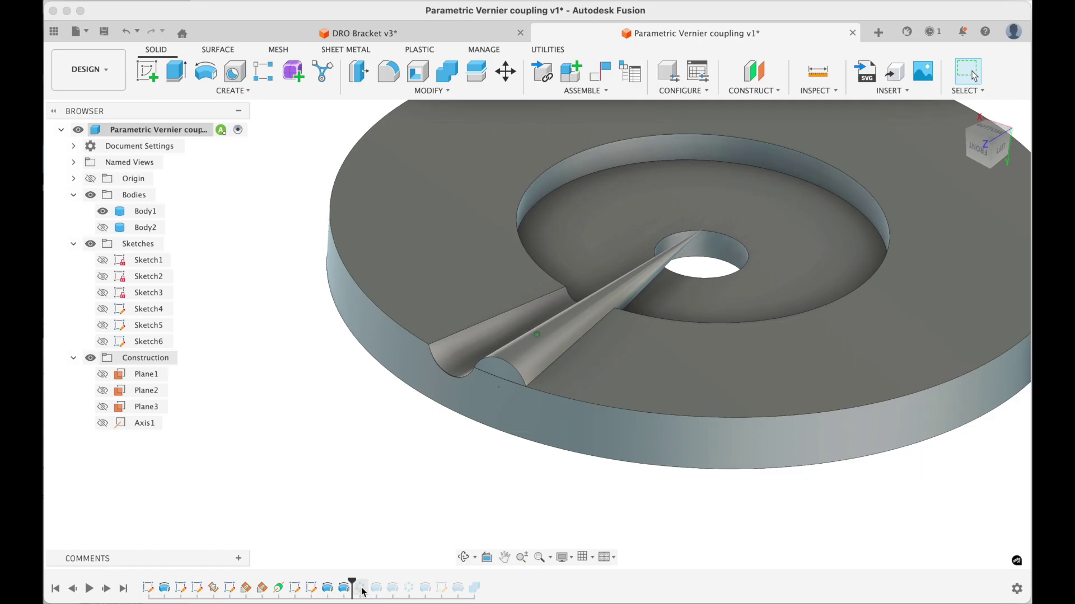
Advance the design history past both circular tooth patterns, show Body2, and inspect the facing teeth of the two discs.
{"action": "left_click_drag", "start_coordinate": [354, 585], "coordinate": [359, 582]}
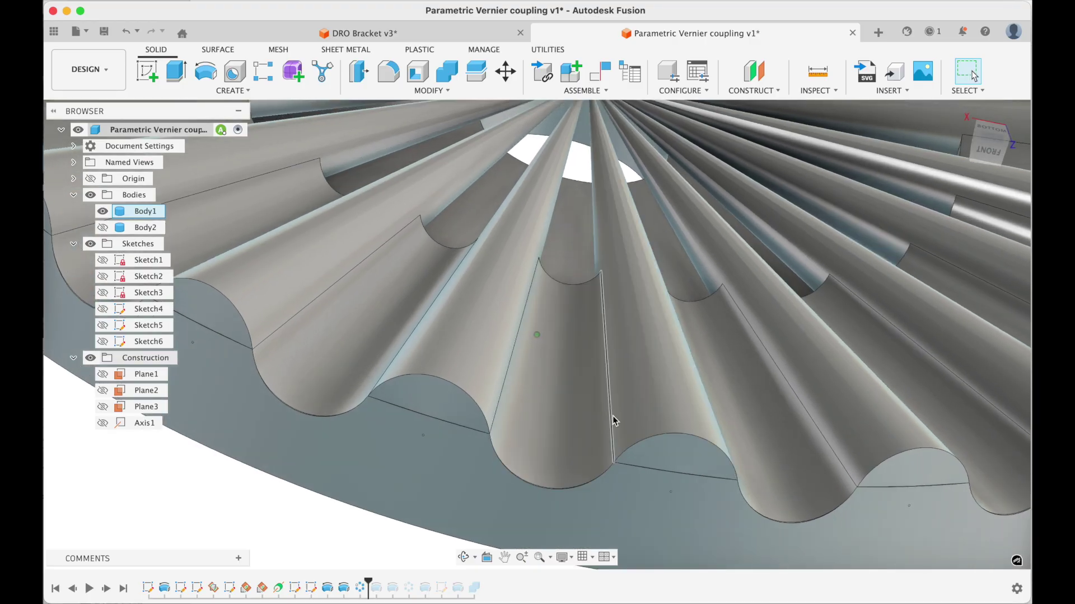
{"action": "key", "text": "F6"}
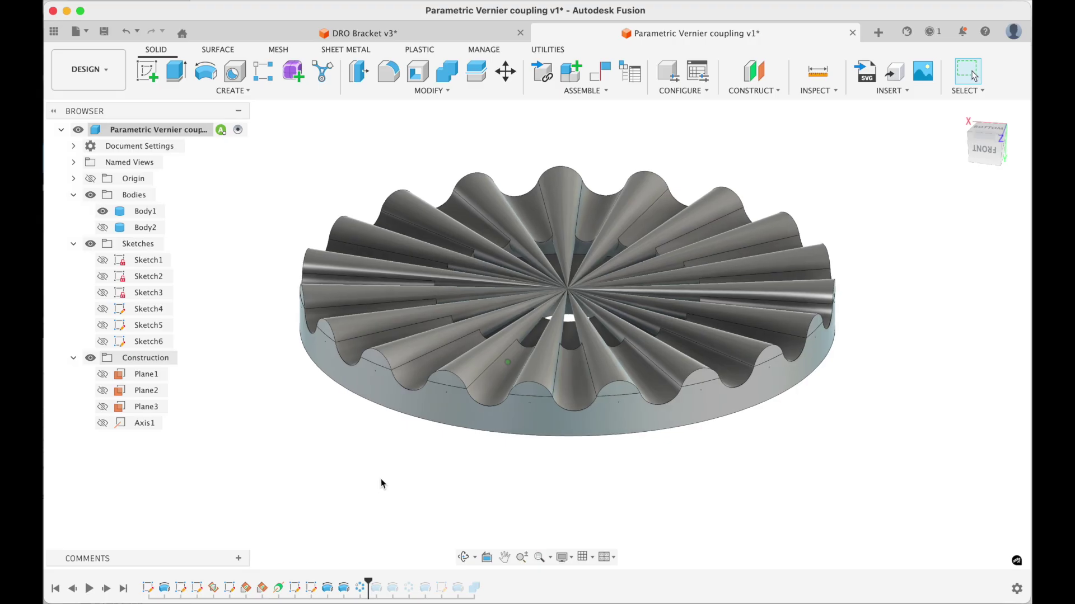
{"action": "left_click_drag", "start_coordinate": [368, 582], "coordinate": [400, 583]}
{"action": "left_click", "coordinate": [103, 228]}
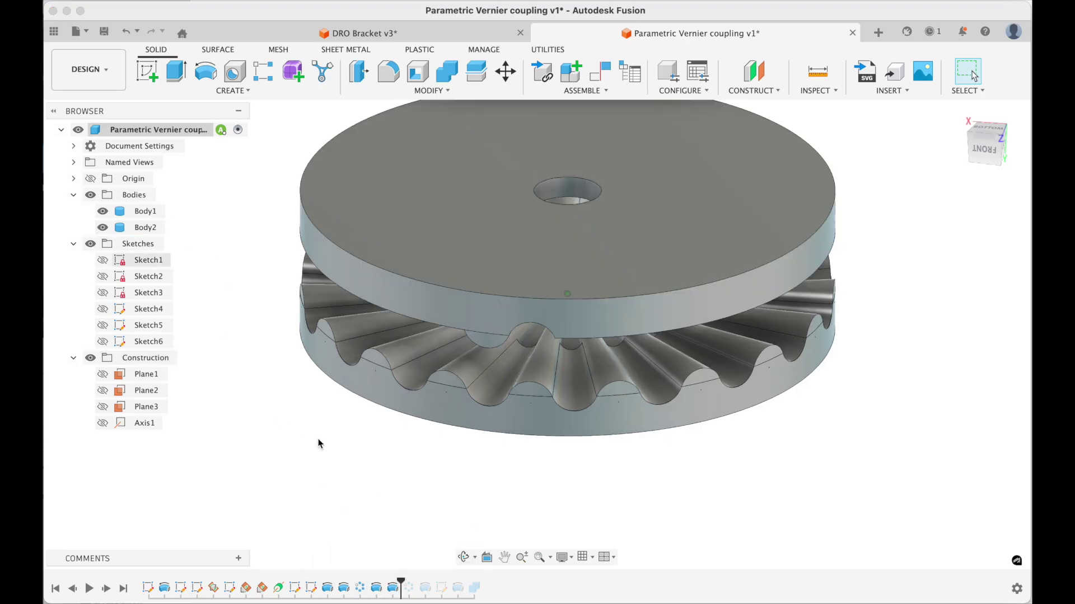
{"action": "left_click_drag", "start_coordinate": [402, 583], "coordinate": [412, 581]}
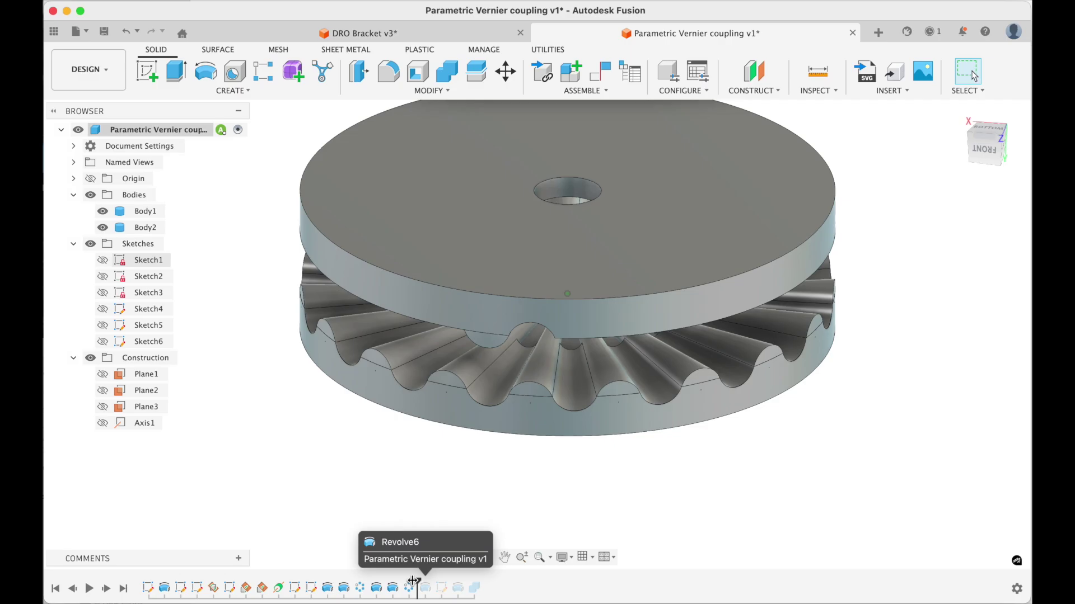
{"action": "scroll", "coordinate": [357, 529], "scroll_direction": "down", "scroll_amount": 5, "text": "shift"}
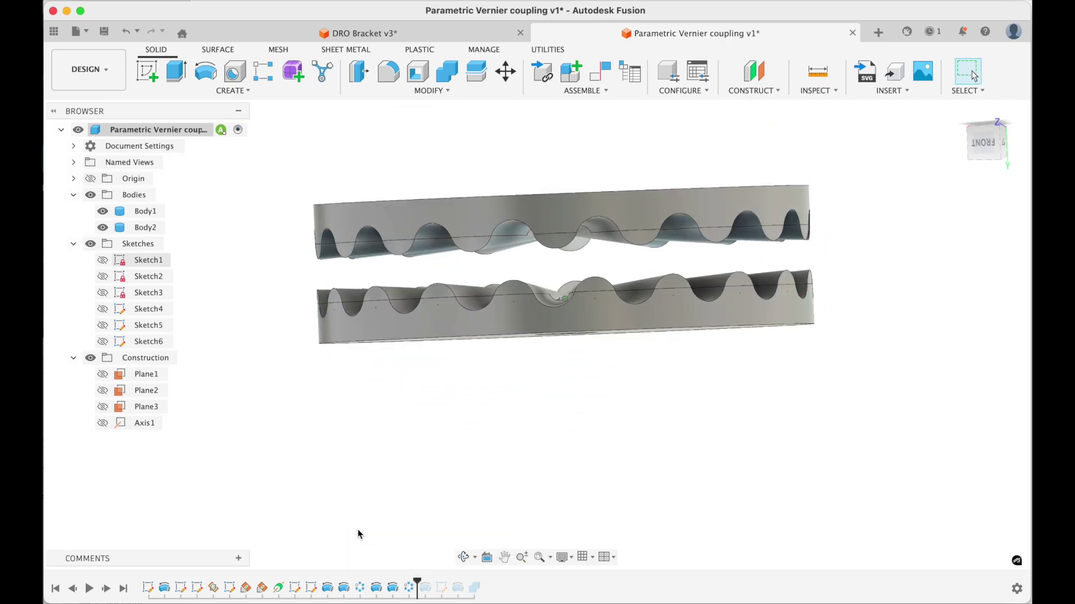
{"action": "scroll", "coordinate": [358, 534], "scroll_direction": "up", "scroll_amount": 10, "text": "shift"}
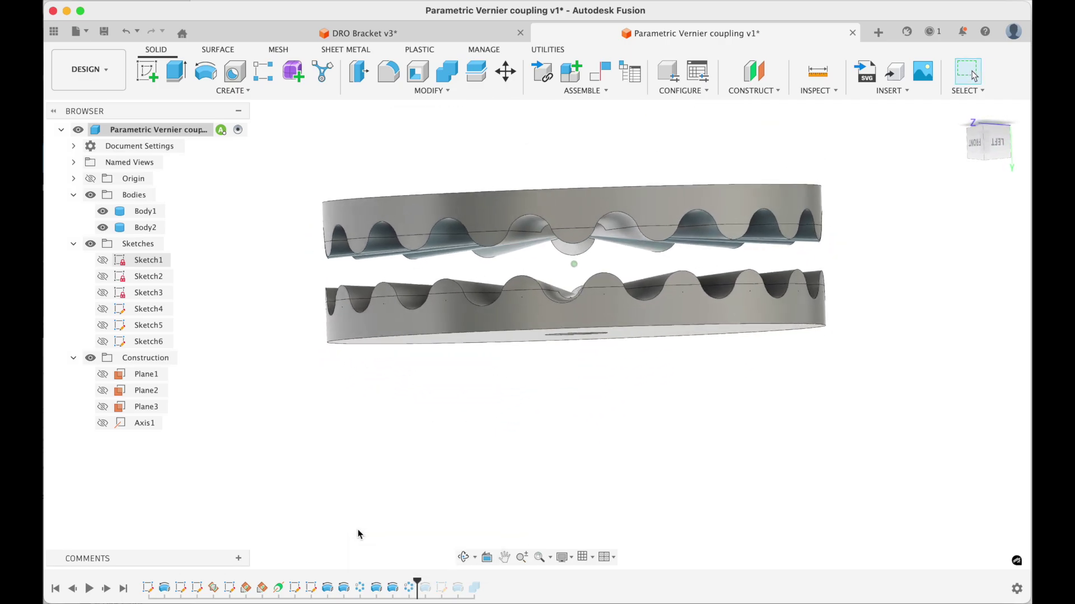
{"action": "scroll", "coordinate": [360, 533], "scroll_direction": "down", "scroll_amount": 10, "text": "shift"}
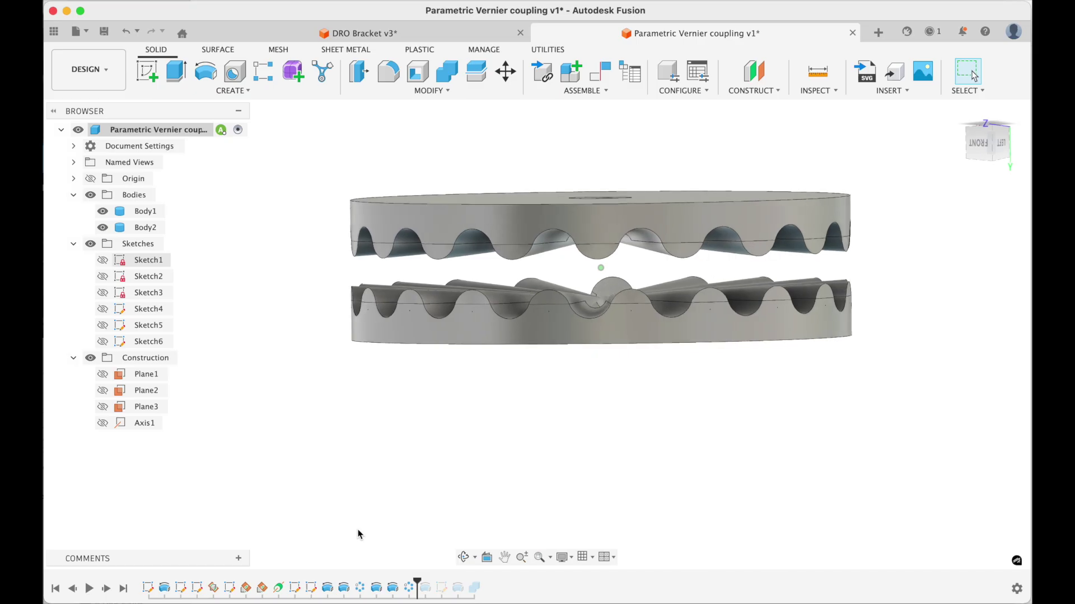
{"action": "scroll", "coordinate": [420, 526], "scroll_direction": "left", "scroll_amount": 3, "text": "shift"}
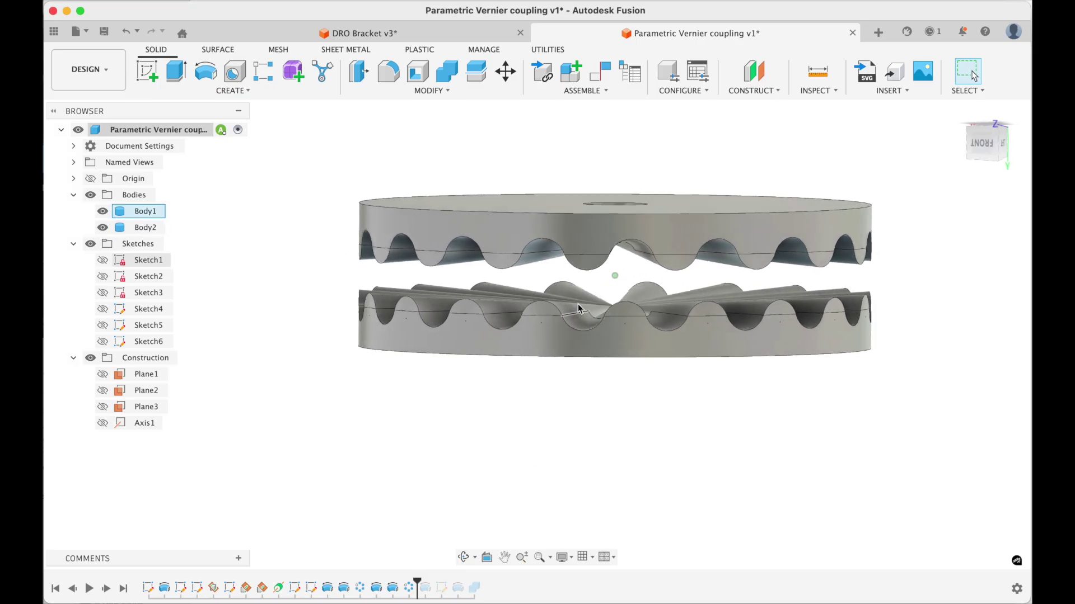
{"action": "scroll", "coordinate": [584, 338], "scroll_direction": "right", "scroll_amount": 10, "text": "shift"}
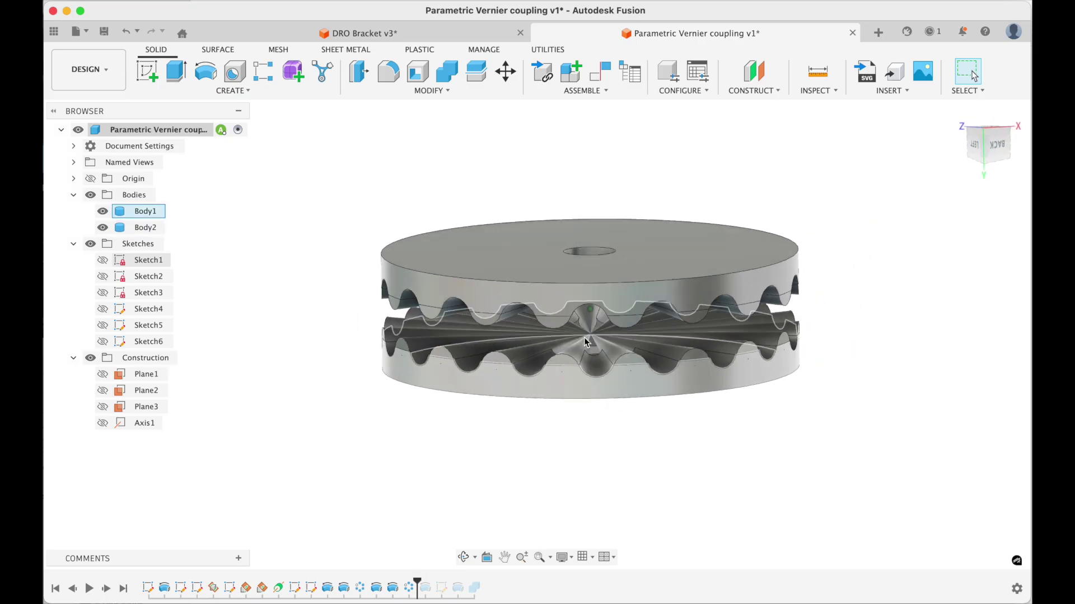
Advance the design history past Revolve6 and review its full-revolve cut of the Sketch1 profile through the disc centers.
{"action": "middle_click_drag", "start_coordinate": [627, 335], "coordinate": [406, 575], "text": "shift"}
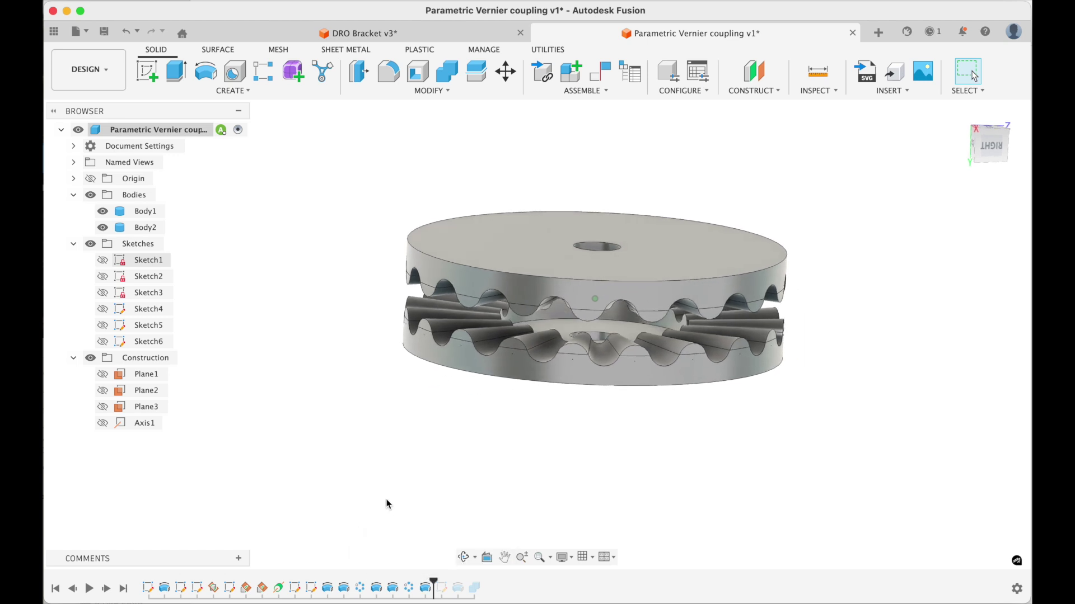
{"action": "right_click", "coordinate": [425, 588]}
{"action": "left_click", "coordinate": [465, 603]}
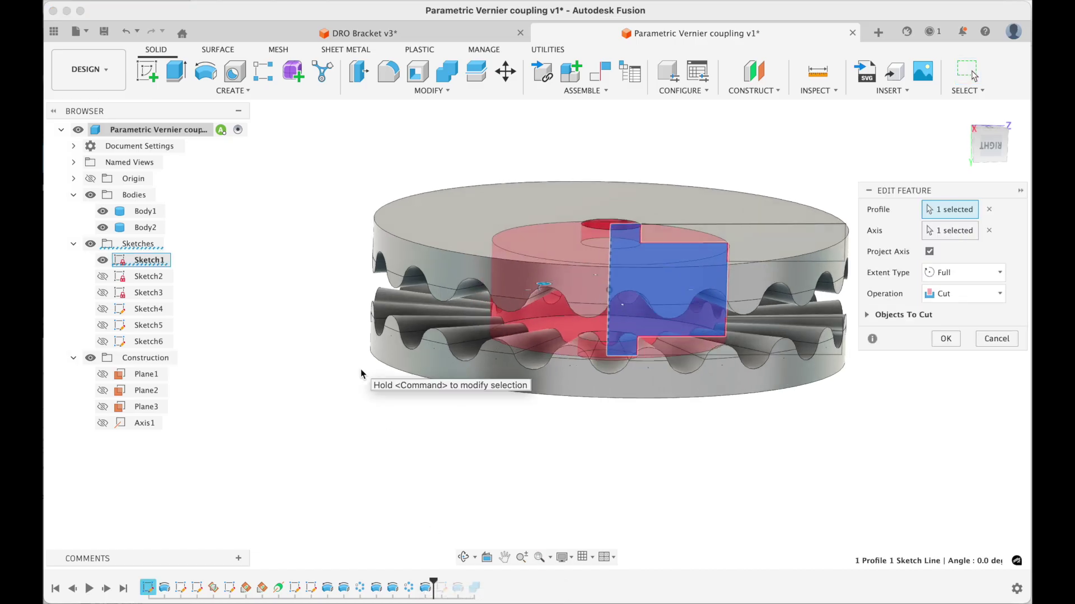
{"action": "scroll", "coordinate": [682, 305], "scroll_direction": "right", "scroll_amount": 3, "text": "shift"}
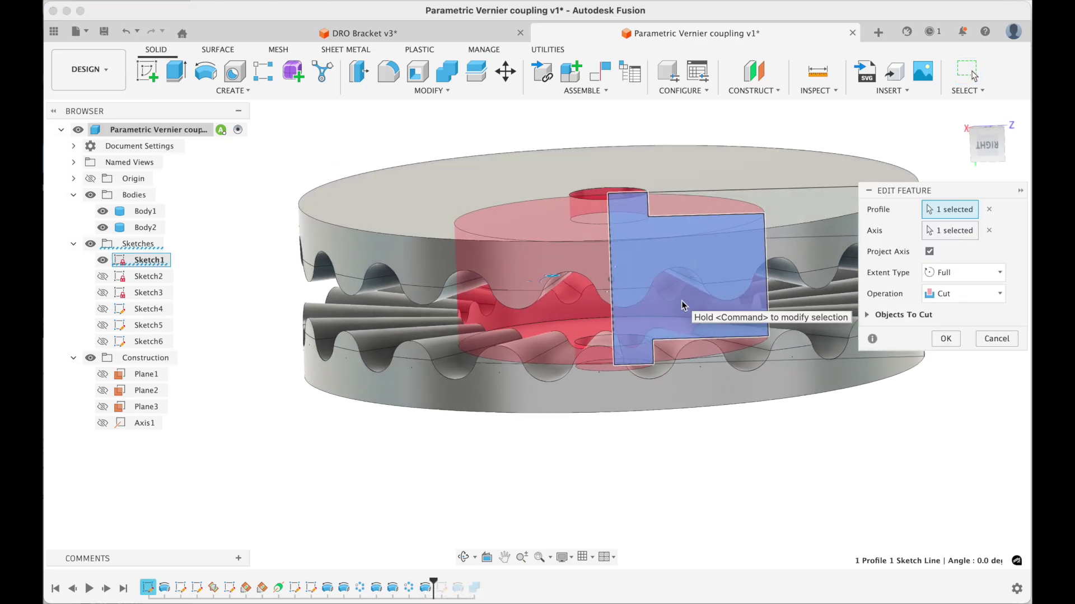
{"action": "scroll", "coordinate": [682, 300], "scroll_direction": "right", "scroll_amount": 5, "text": "shift"}
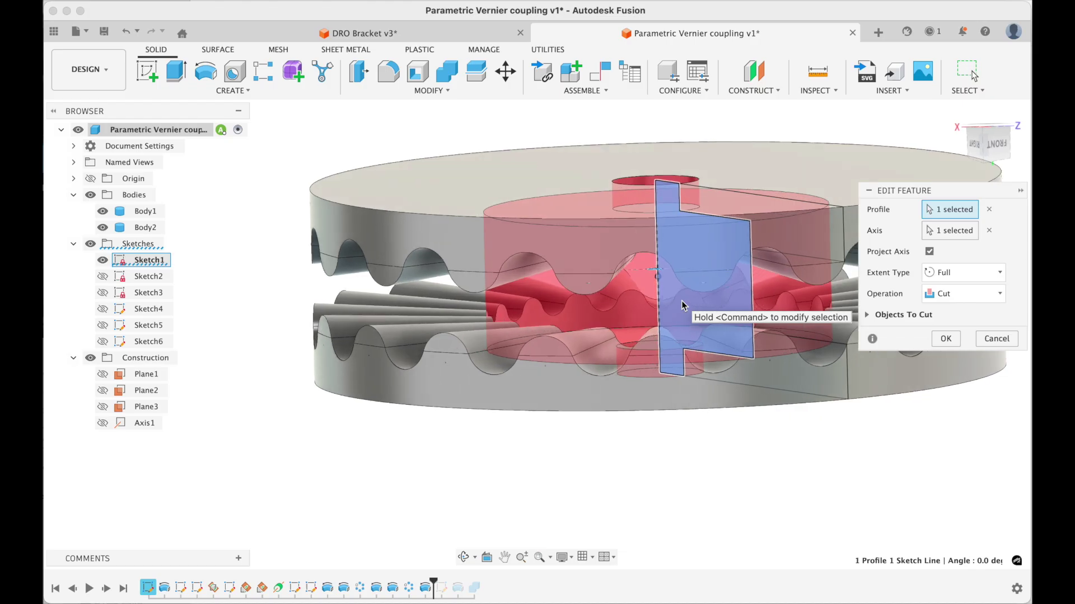
{"action": "scroll", "coordinate": [575, 322], "scroll_direction": "down", "scroll_amount": 3}
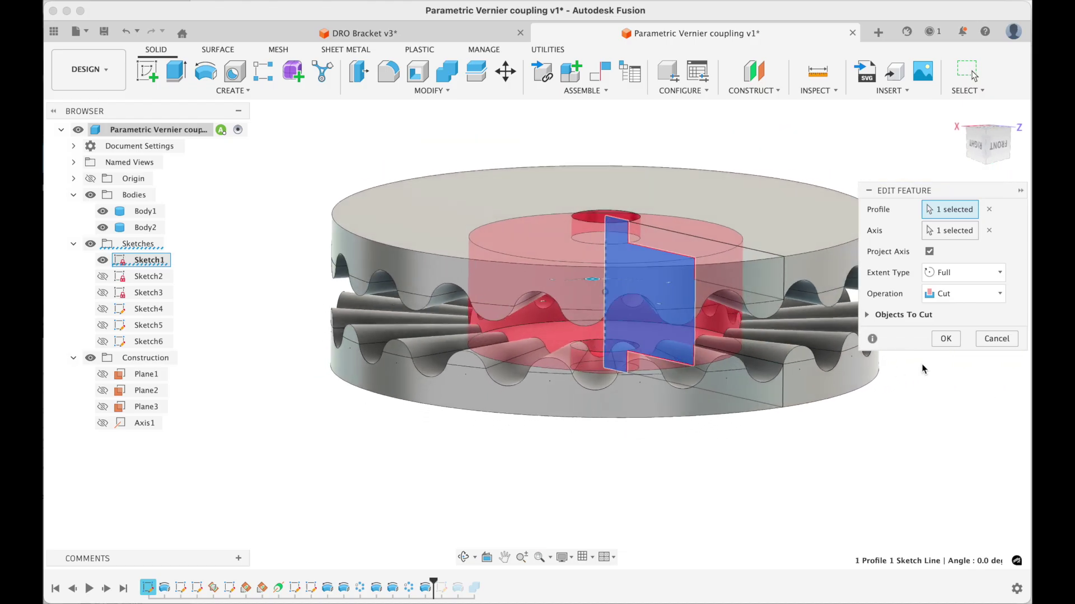
{"action": "left_click", "coordinate": [945, 339]}
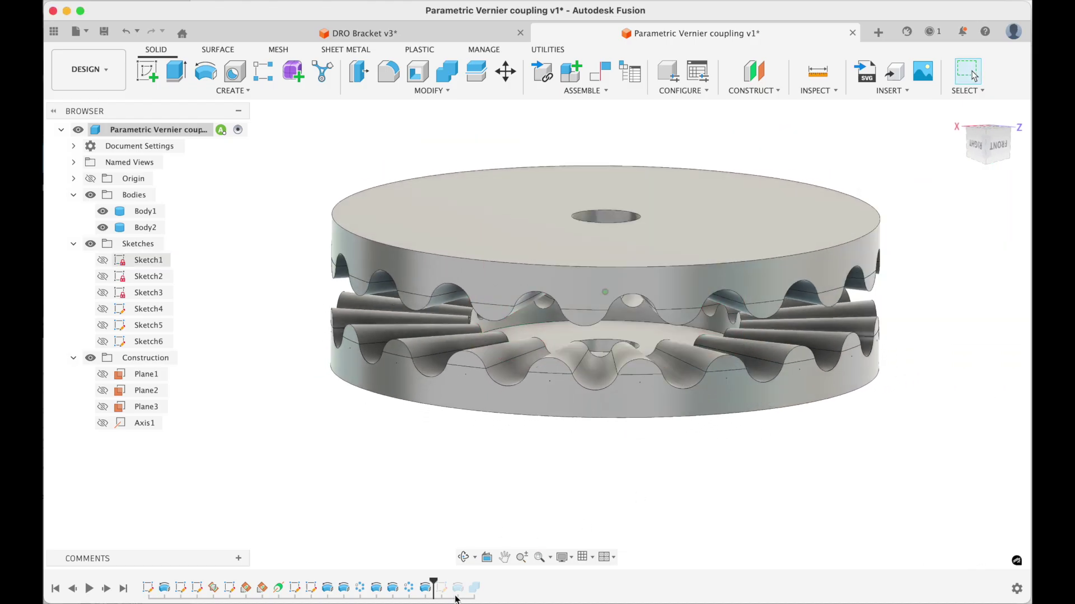
Advance the design history past Sketch7 and its revolve, with Sketch7 shown between the two discs.
{"action": "left_click_drag", "start_coordinate": [434, 583], "coordinate": [450, 583]}
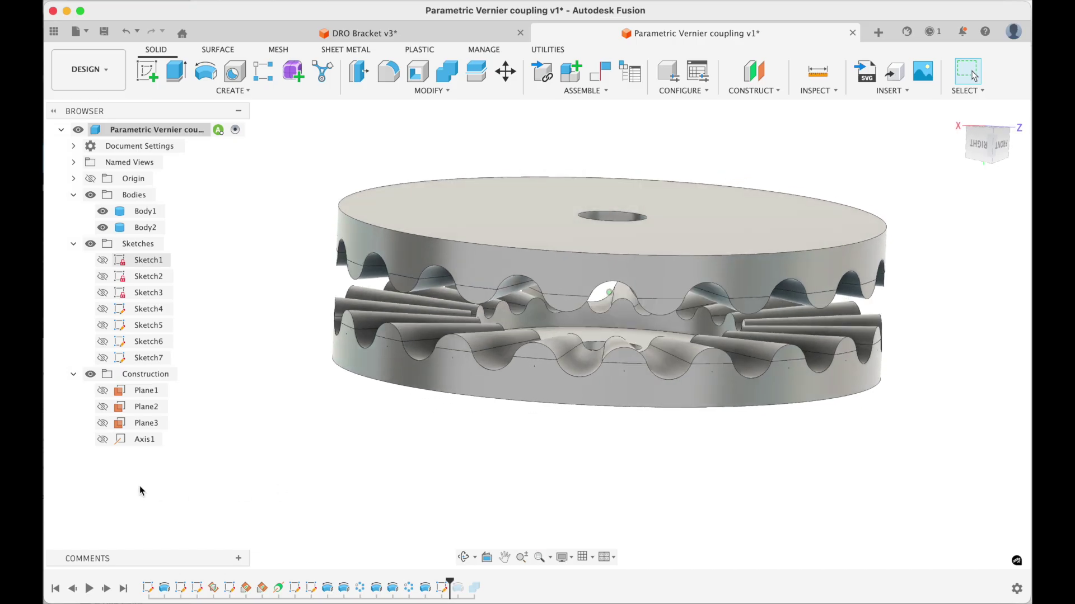
{"action": "left_click", "coordinate": [102, 358]}
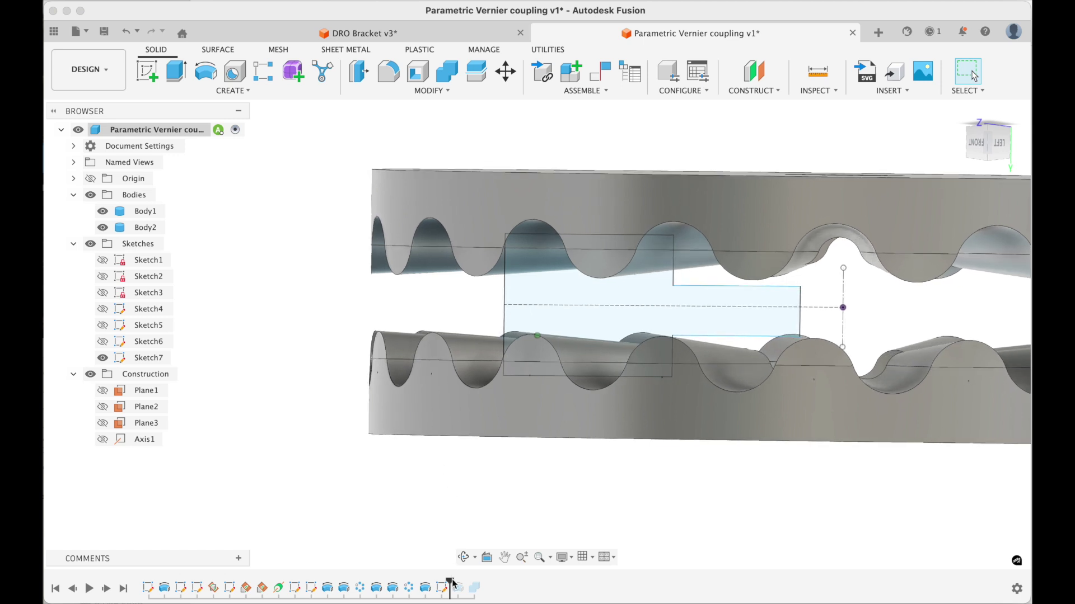
{"action": "left_click_drag", "start_coordinate": [451, 584], "coordinate": [466, 584]}
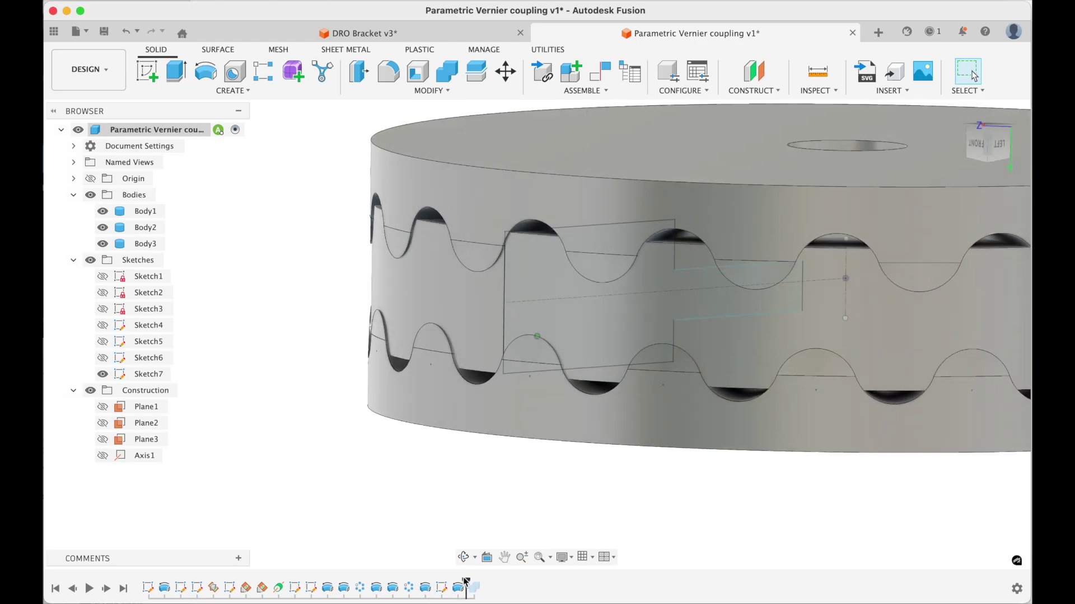
View the plain Body3 ring on its own, hide Sketch7, and show Body1 and Body2 again.
{"action": "left_click", "coordinate": [102, 244]}
{"action": "left_click", "coordinate": [103, 244]}
{"action": "left_click", "coordinate": [103, 228]}
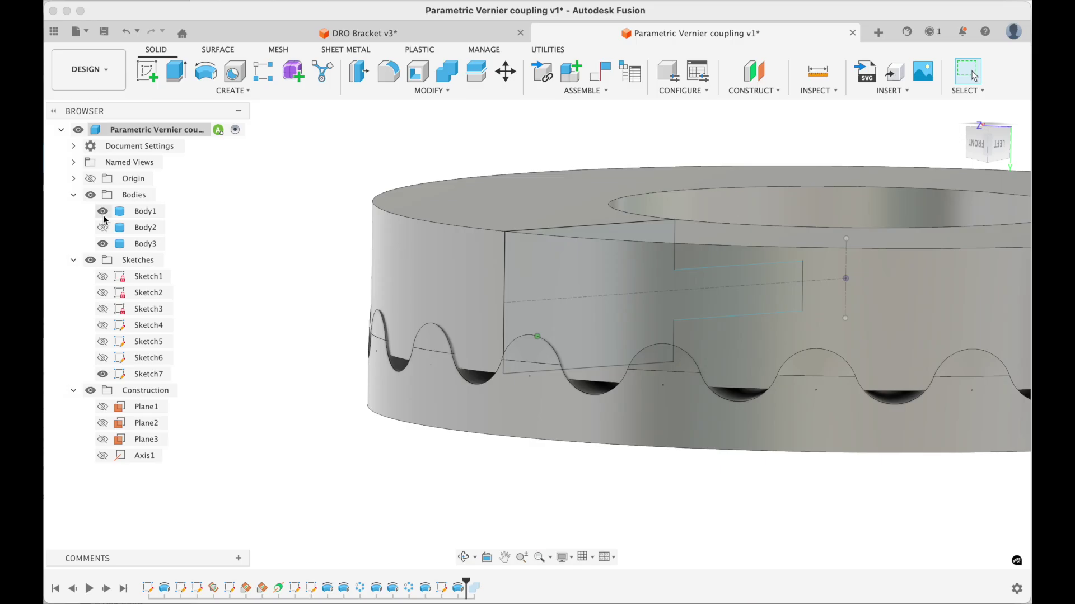
{"action": "left_click", "coordinate": [103, 212]}
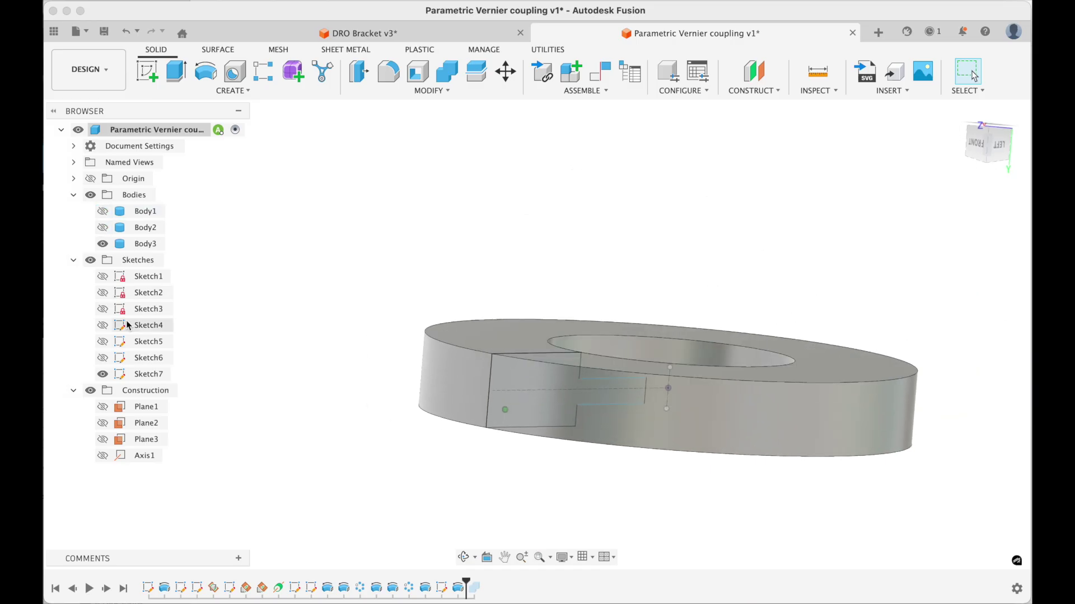
{"action": "left_click", "coordinate": [103, 373]}
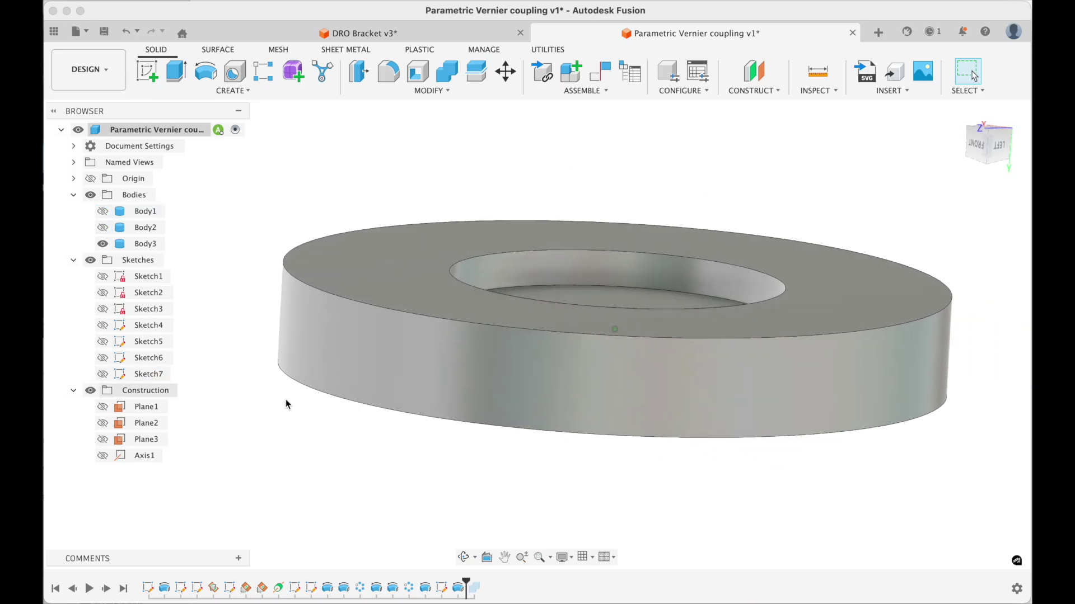
{"action": "left_click", "coordinate": [103, 228]}
{"action": "left_click", "coordinate": [103, 212]}
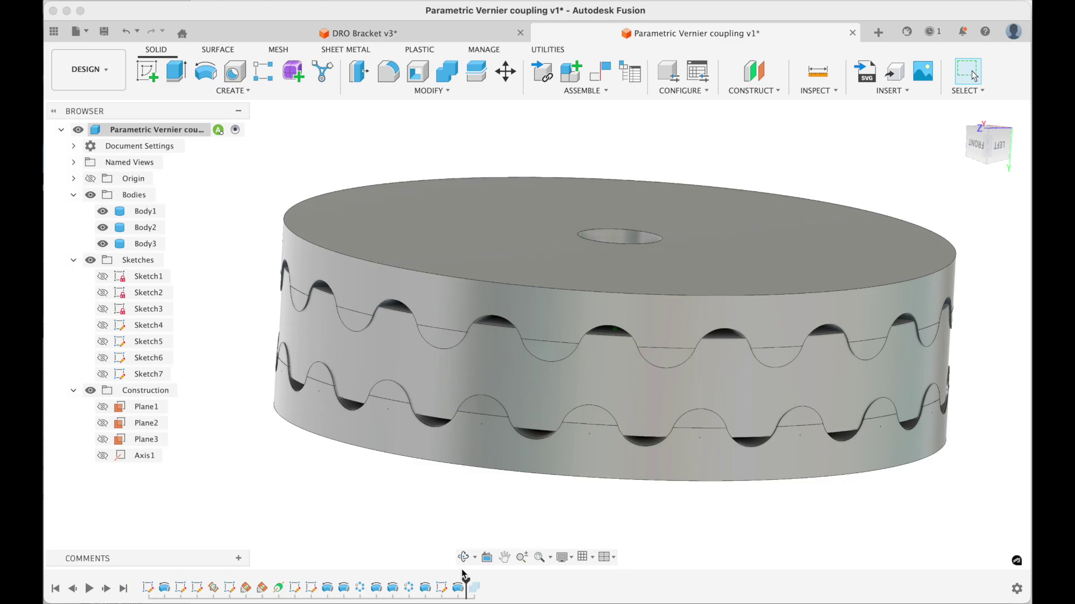
Advance the design history to its end past the combine feature, and look at the Combine operations without applying one.
{"action": "left_click_drag", "start_coordinate": [468, 583], "coordinate": [476, 579]}
{"action": "middle_click_drag", "start_coordinate": [344, 445], "coordinate": [343, 438], "text": "shift"}
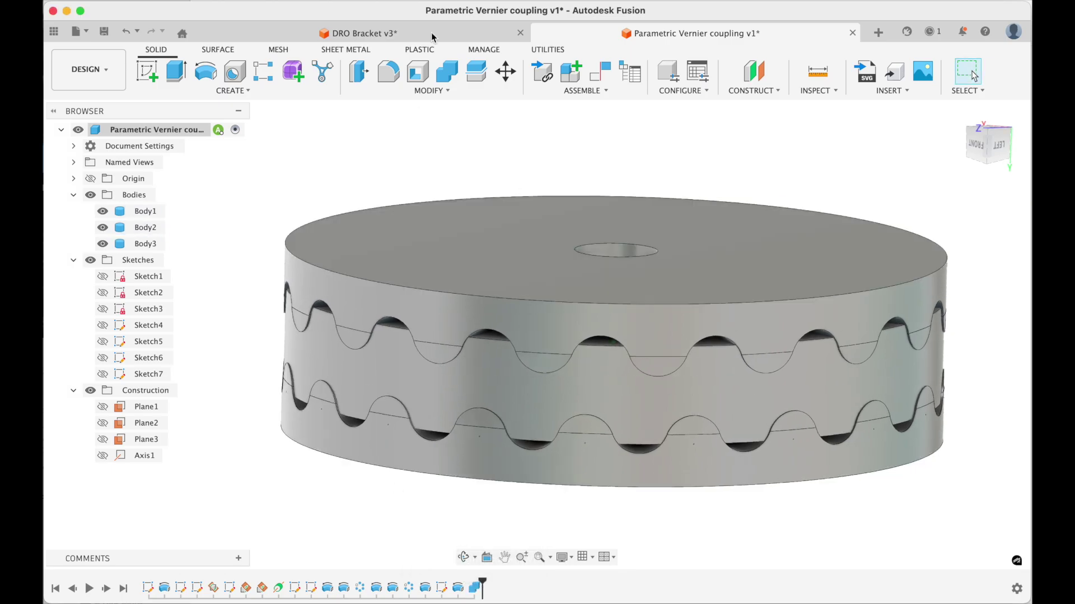
{"action": "left_click", "coordinate": [451, 77]}
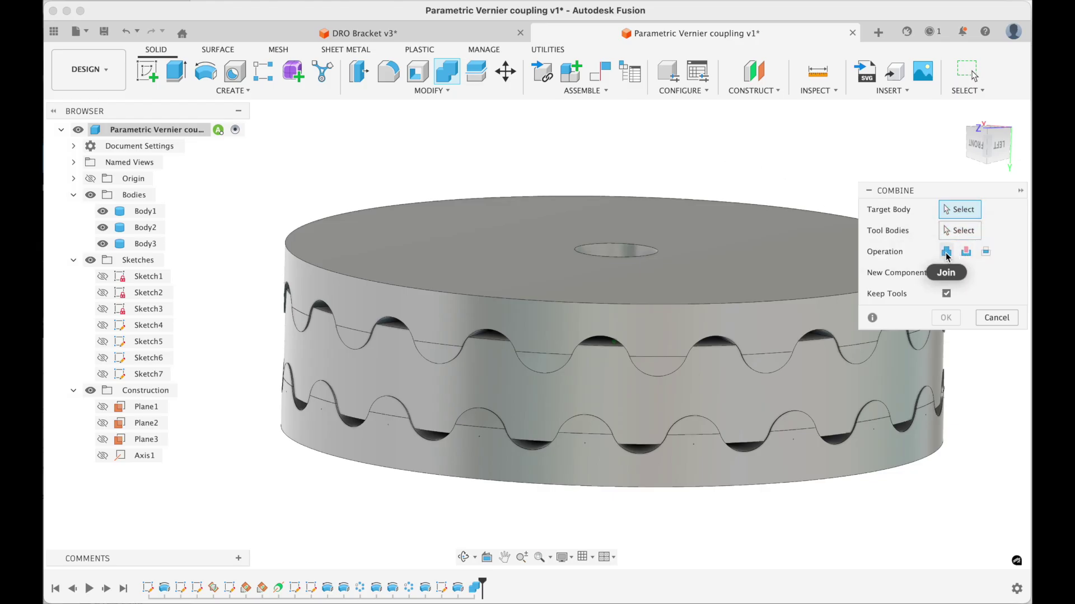
{"action": "left_click", "coordinate": [998, 319]}
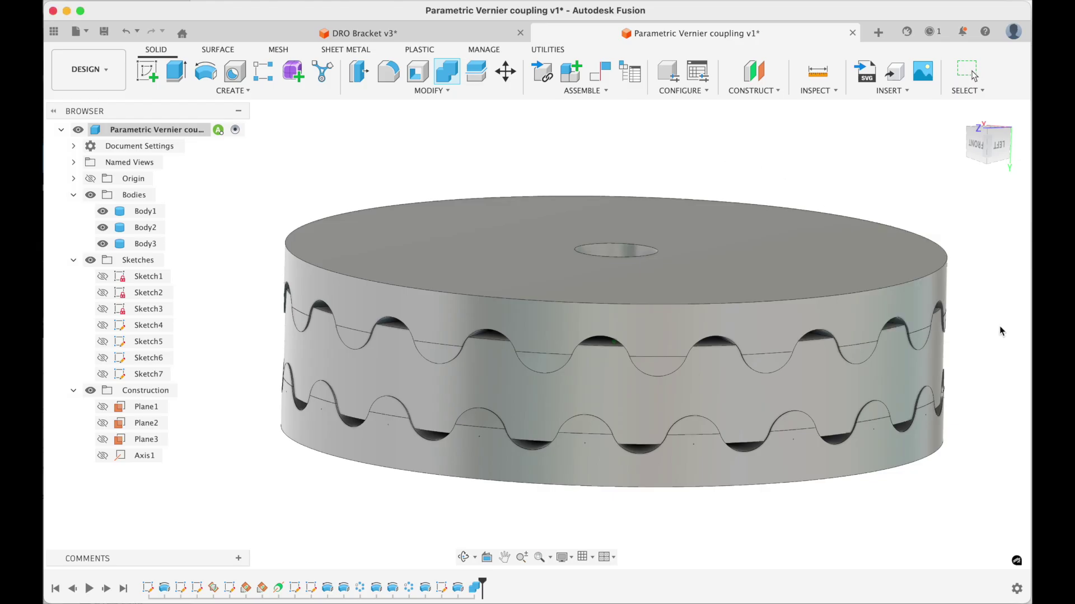
Inspect the teeth on both faces of Body3 with Body1 and Body2 hidden, and show both discs again.
{"action": "left_click", "coordinate": [102, 227]}
{"action": "left_click", "coordinate": [103, 211]}
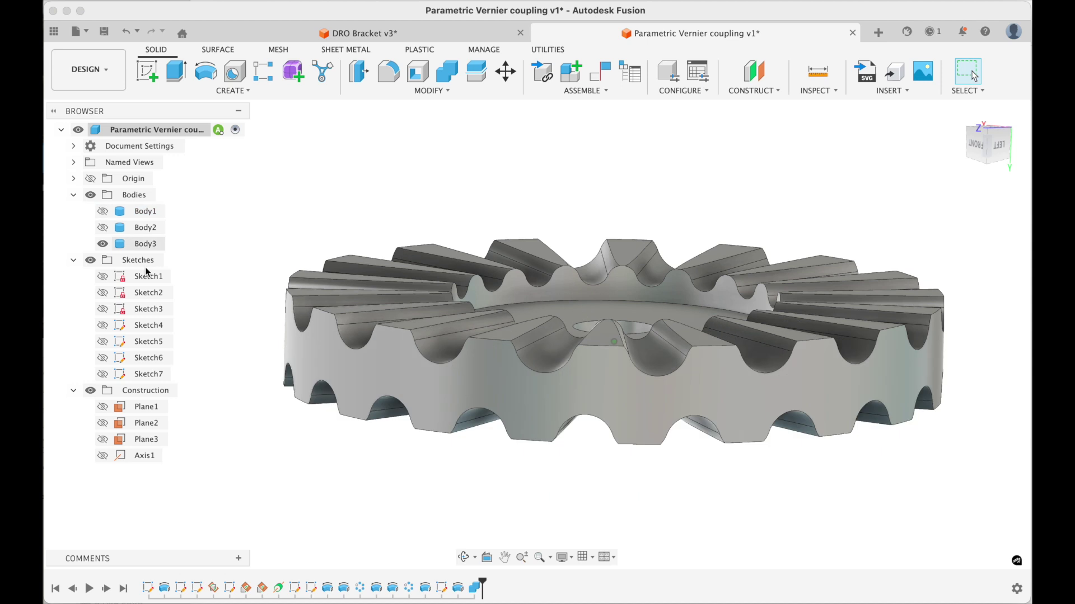
{"action": "left_click", "coordinate": [144, 243]}
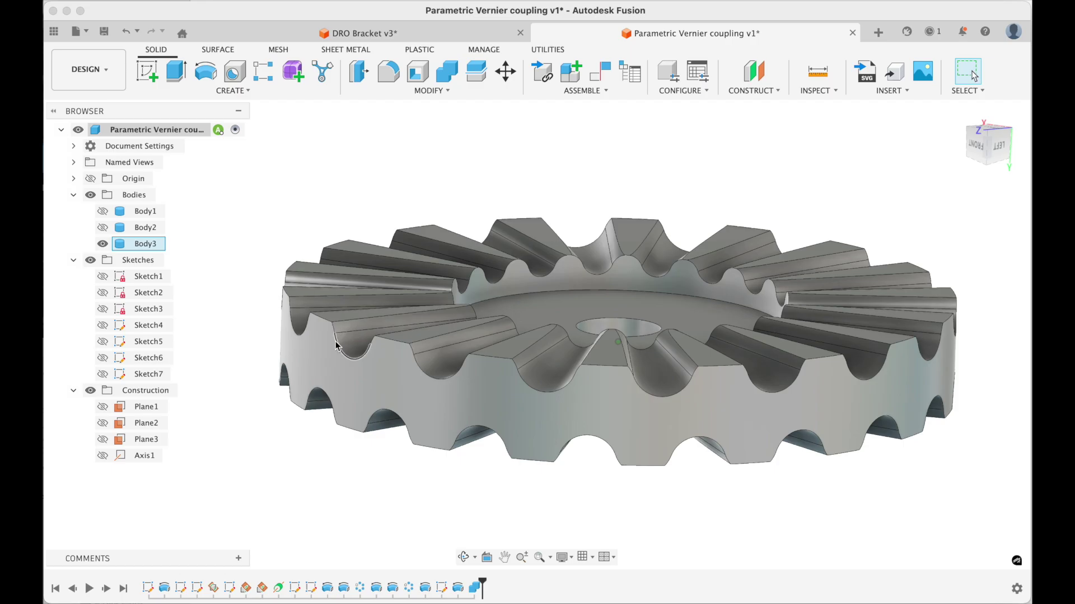
{"action": "middle_click_drag", "start_coordinate": [335, 335], "coordinate": [394, 324], "text": "shift"}
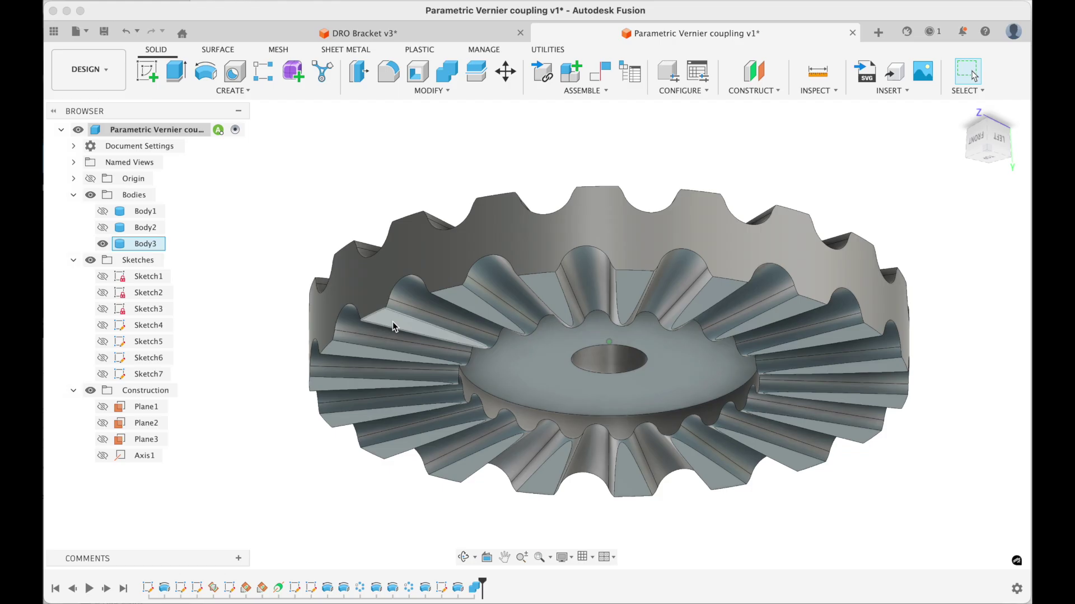
{"action": "middle_click_drag", "start_coordinate": [452, 323], "coordinate": [484, 300], "text": "shift"}
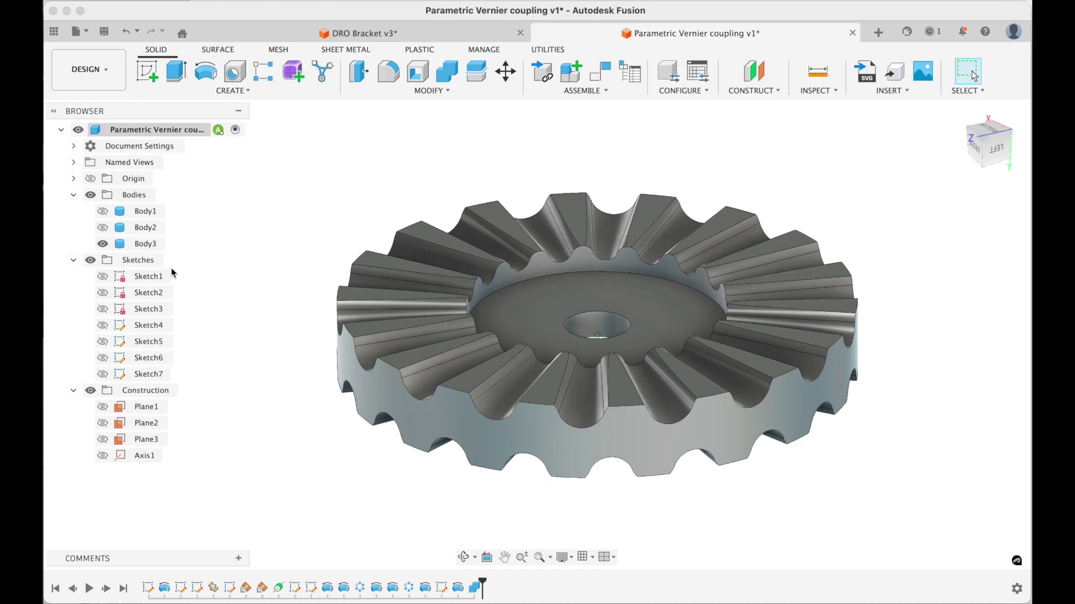
{"action": "left_click", "coordinate": [102, 228]}
{"action": "left_click", "coordinate": [102, 211]}
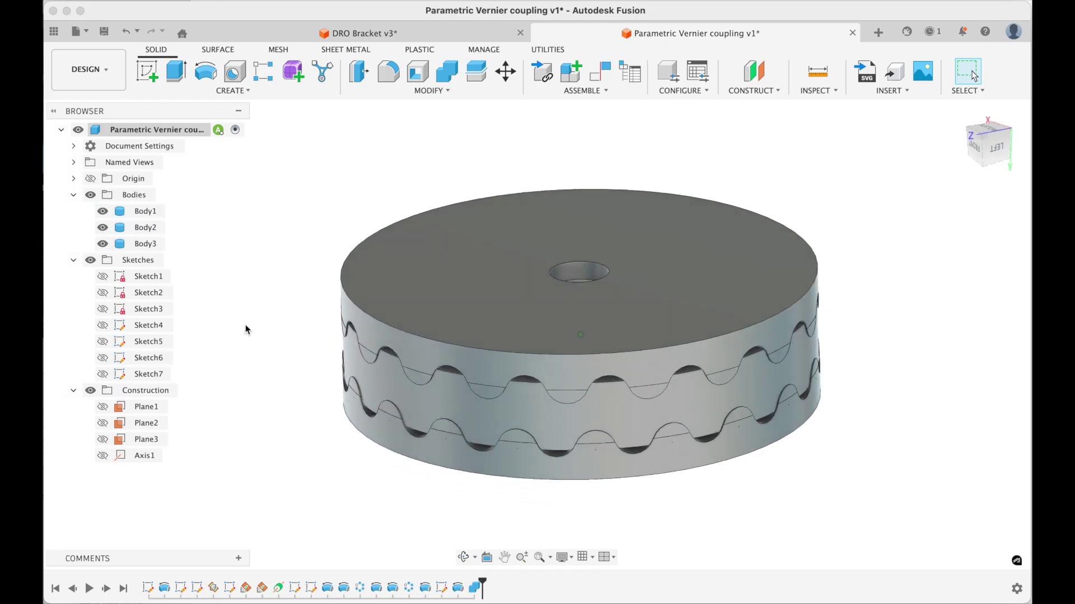